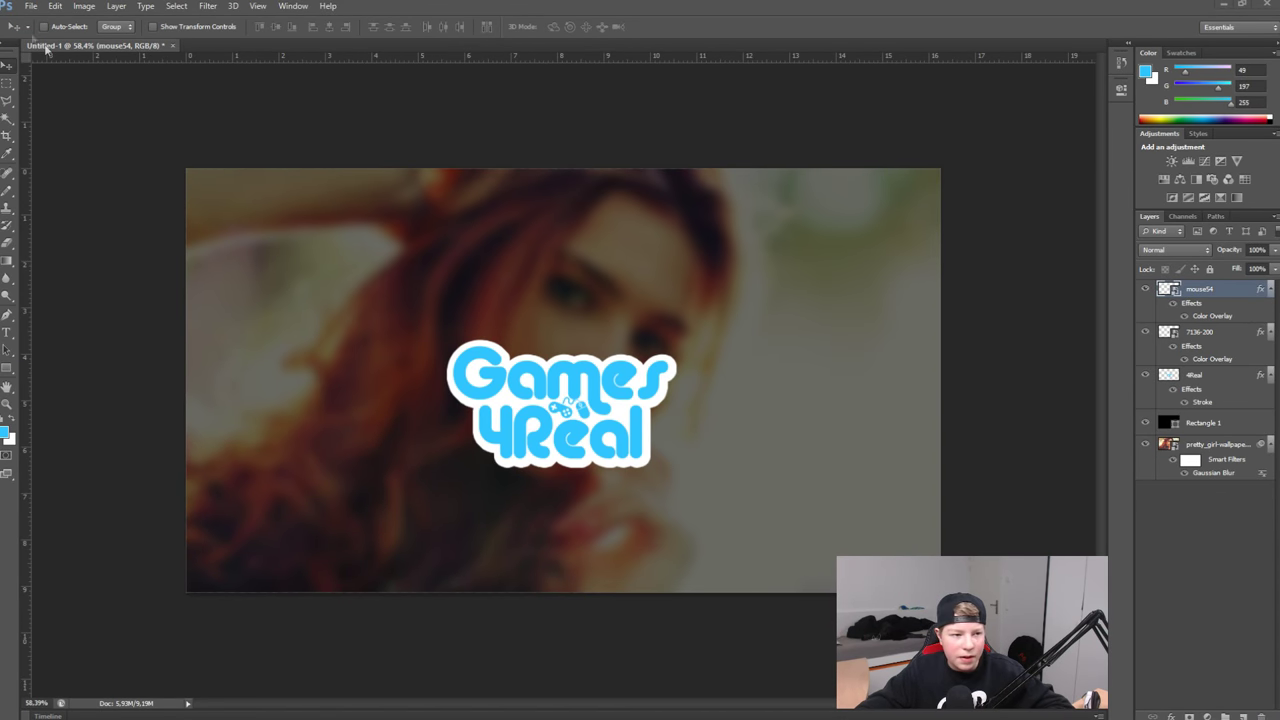
- Make a new 500 × 500 px, 300 ppi RGB document with Transparent background contents
click(31, 8)
click(37, 22)
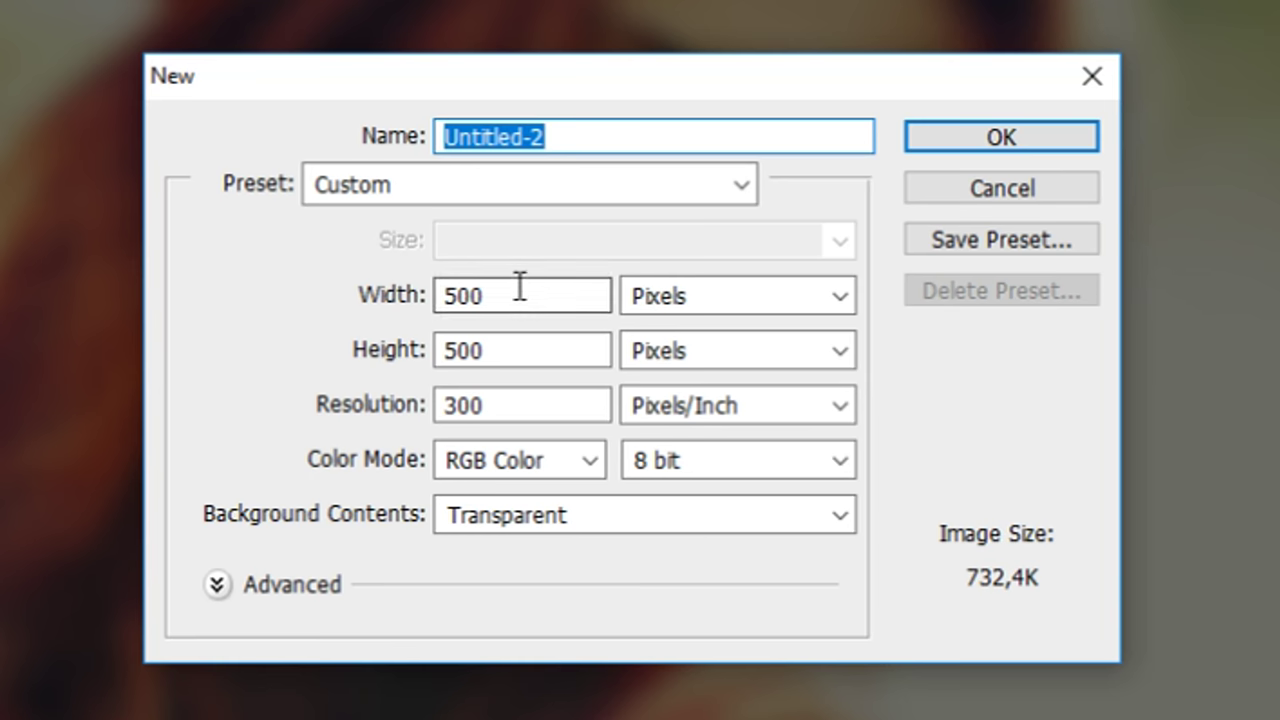
click(520, 290)
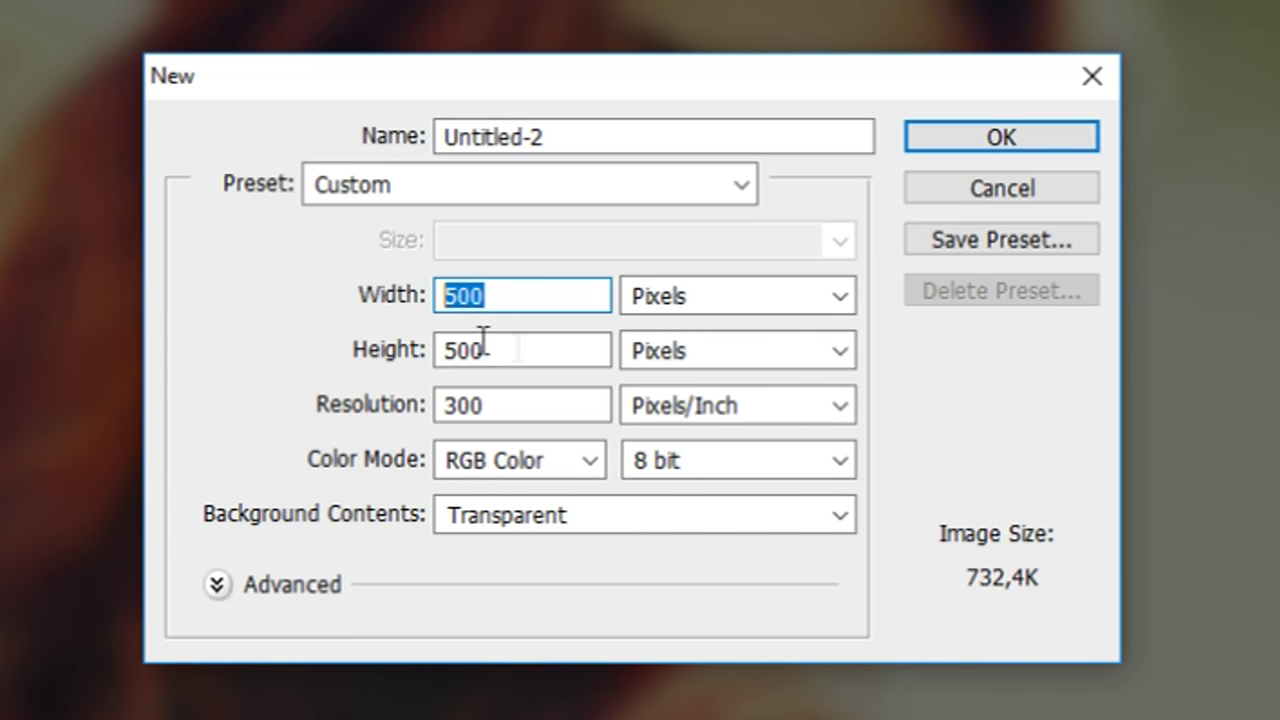
click(537, 349)
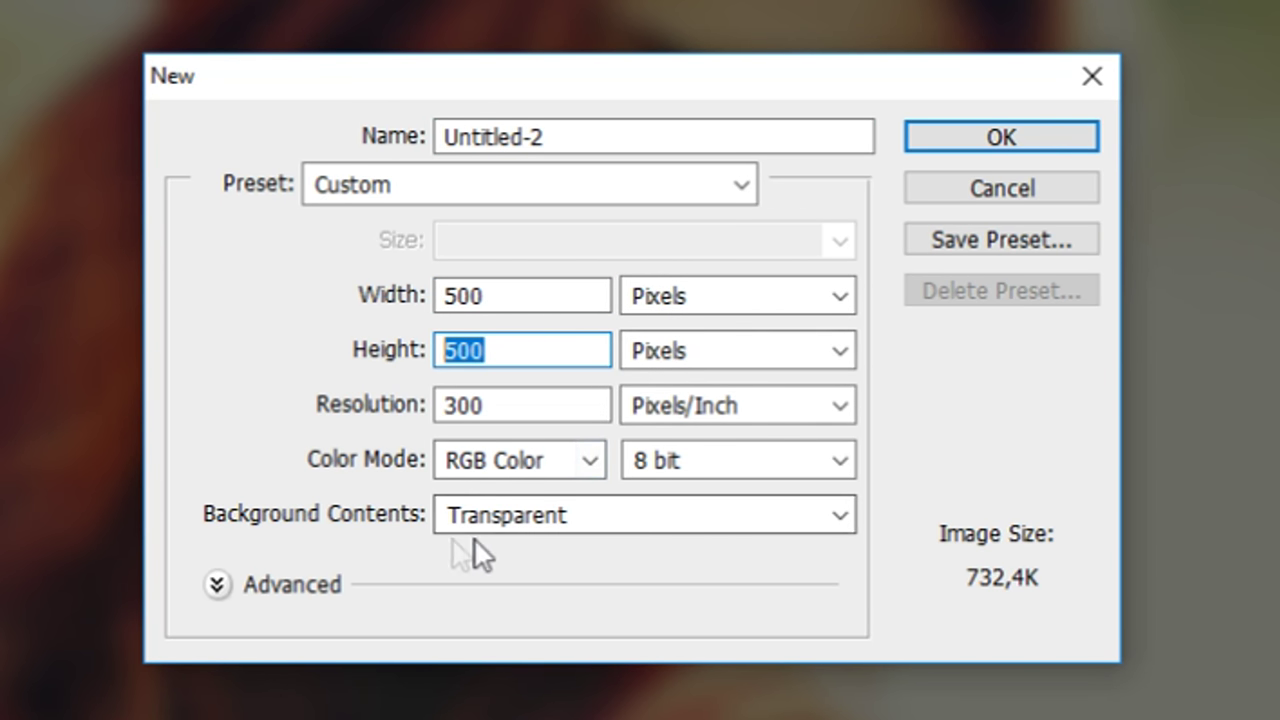
click(505, 520)
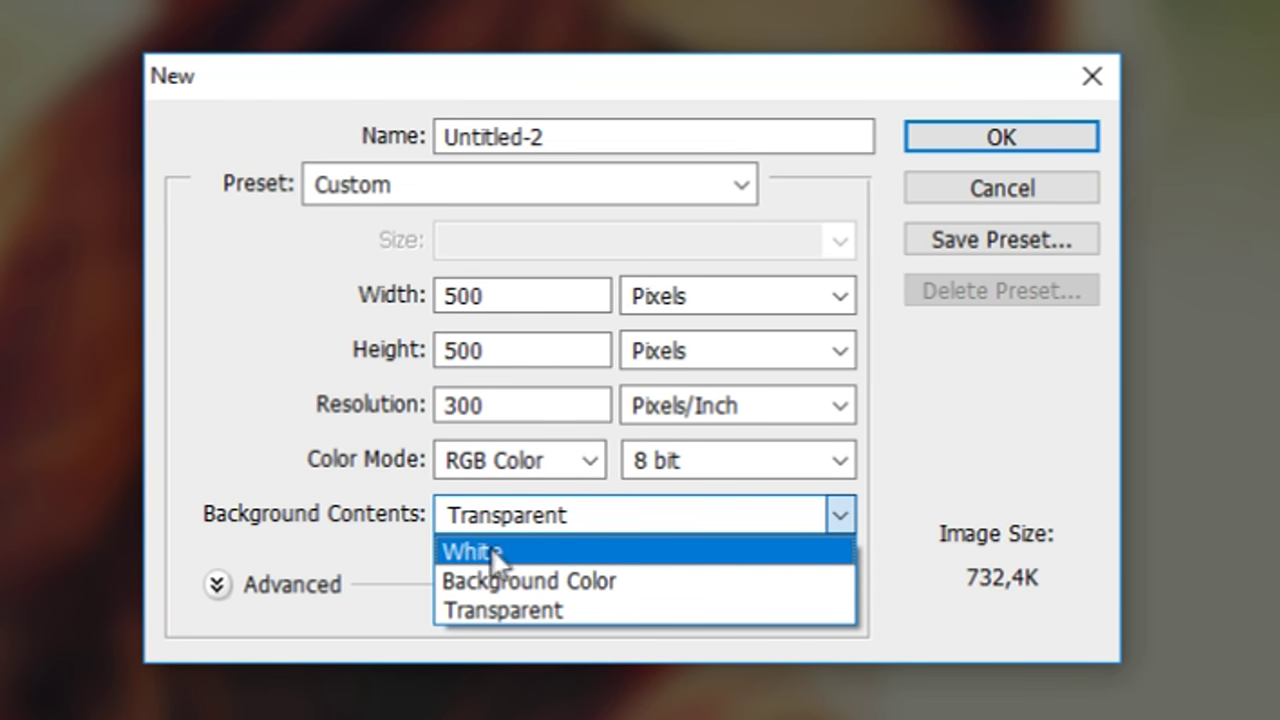
click(476, 609)
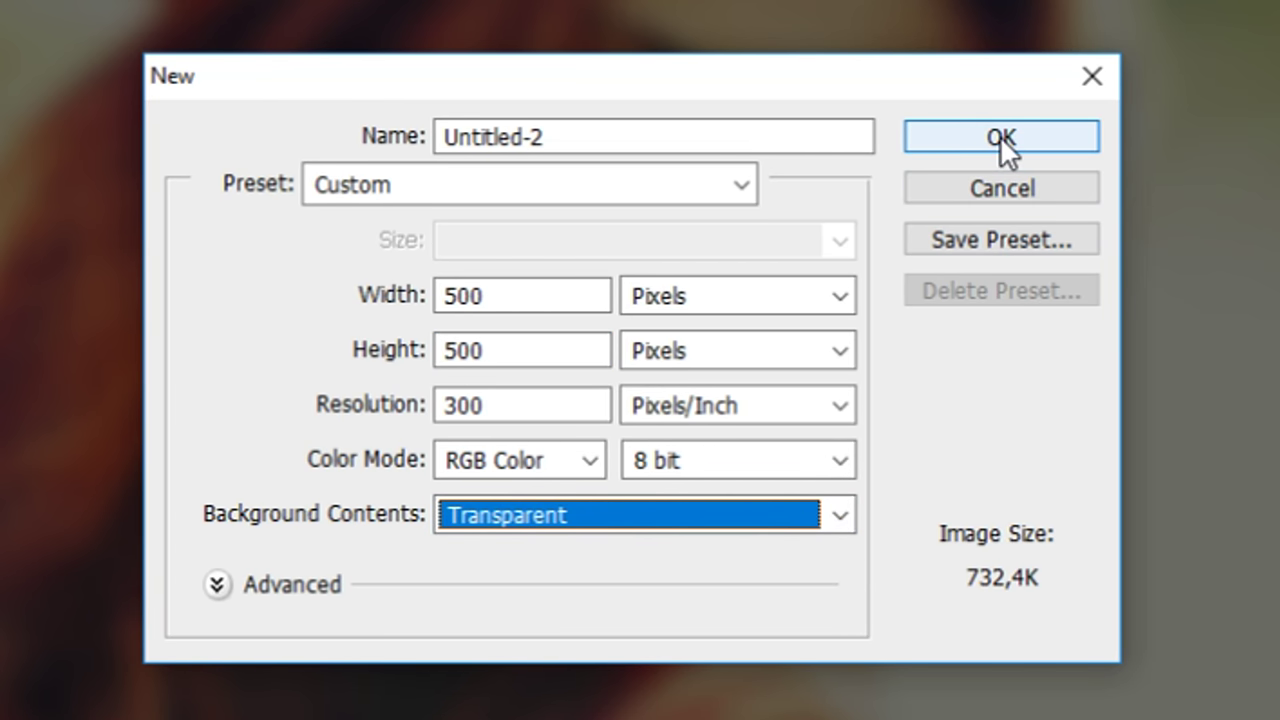
click(1000, 136)
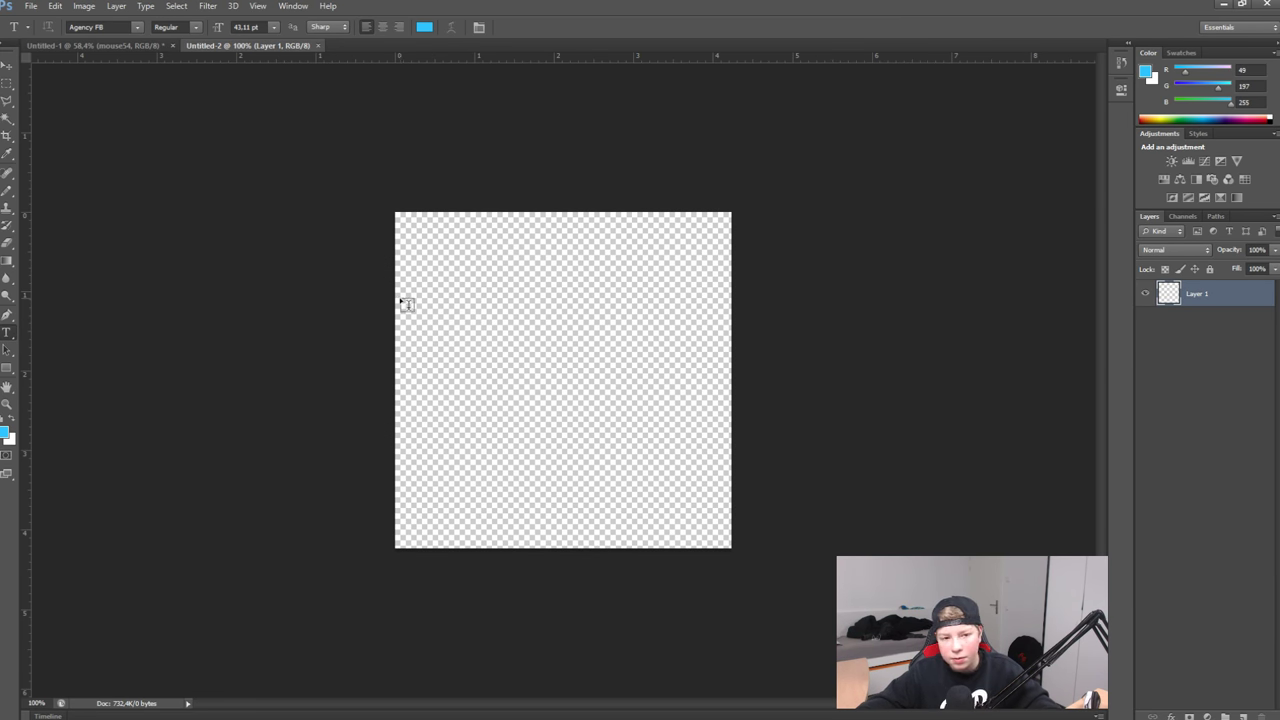
- Type 'Games' on the canvas in the Alba Matter font and position it near the centre
click(489, 291)
text(Games)
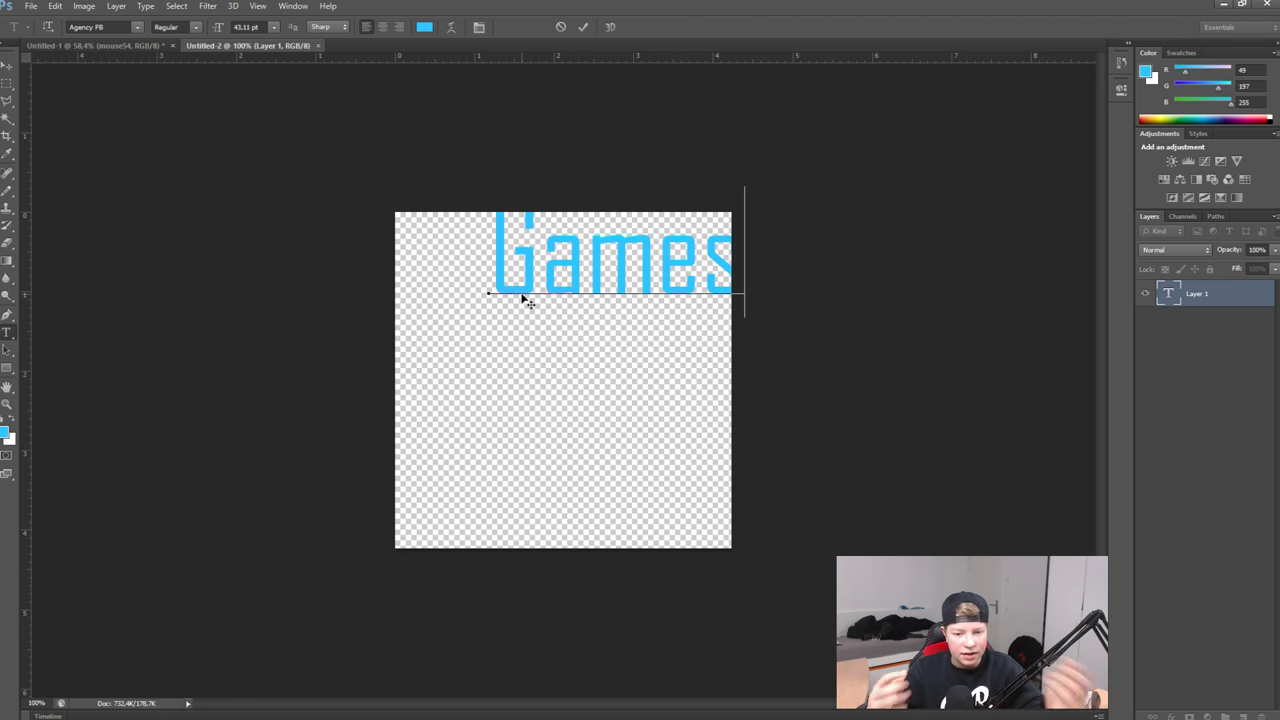
drag(622, 451, 577, 546)
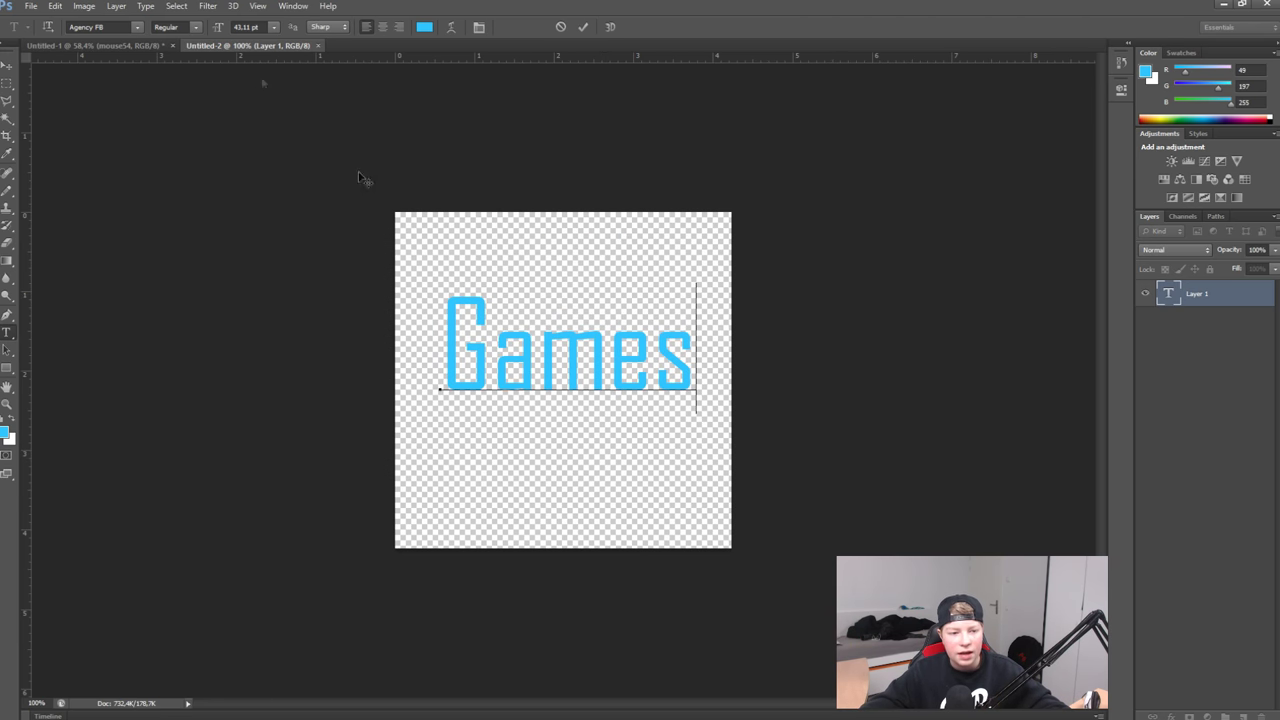
key(ctrl+a)
click(137, 27)
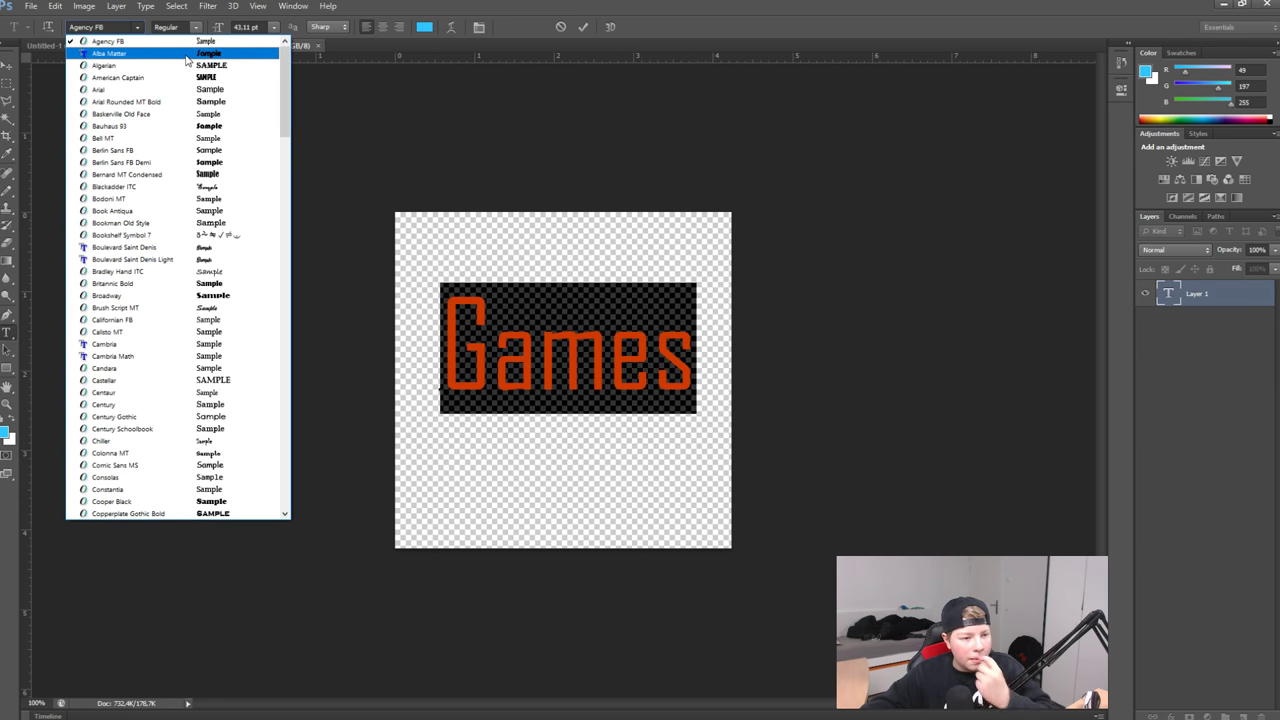
click(186, 55)
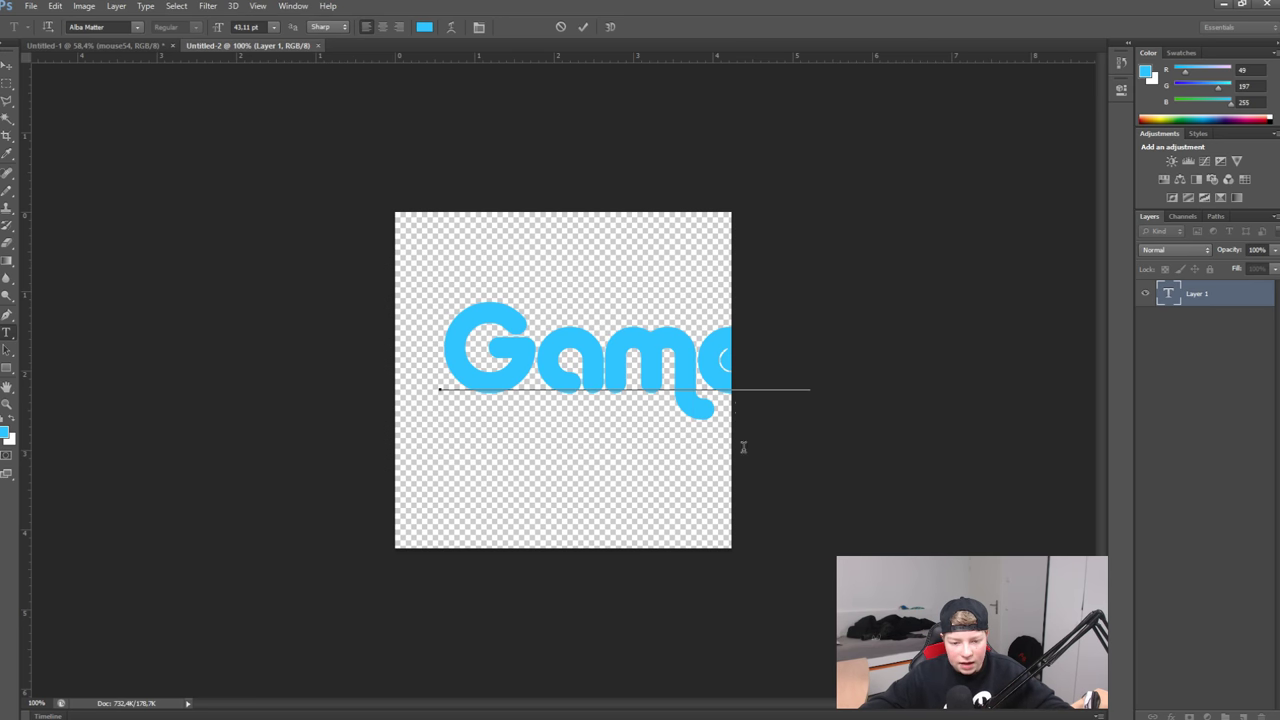
drag(681, 433, 643, 494)
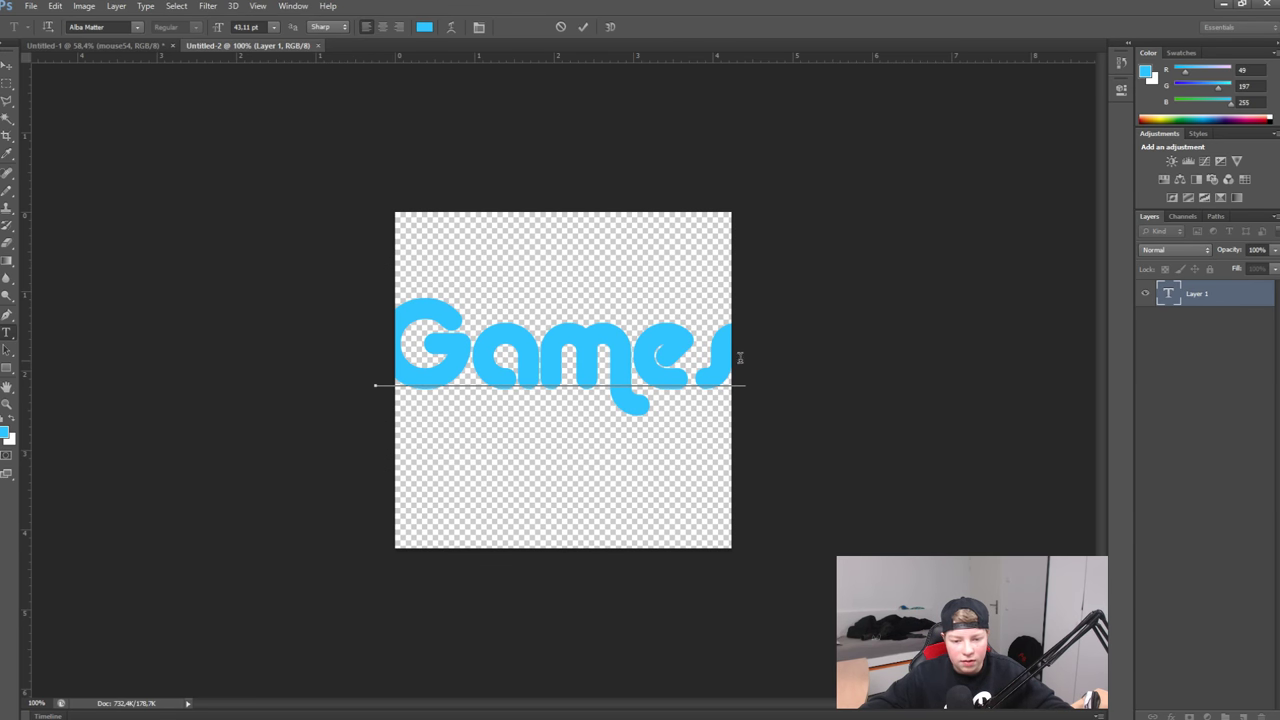
key(ctrl+Return)
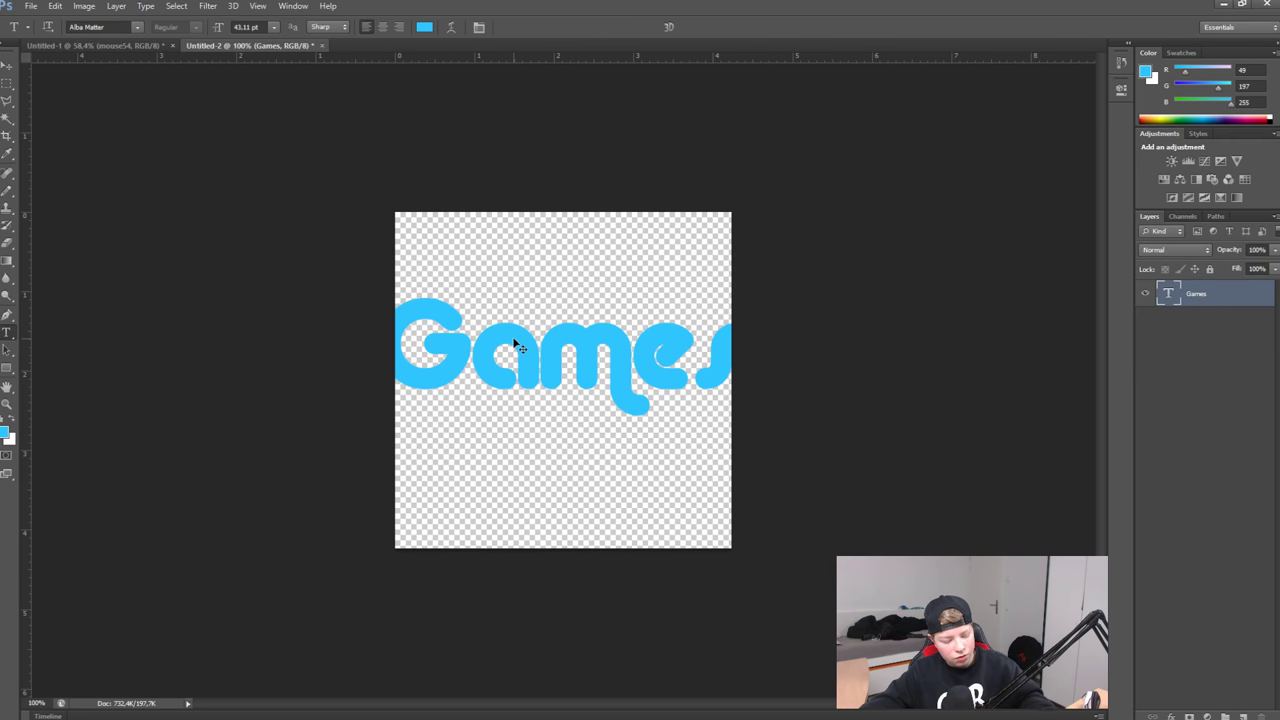
key(ctrl+t)
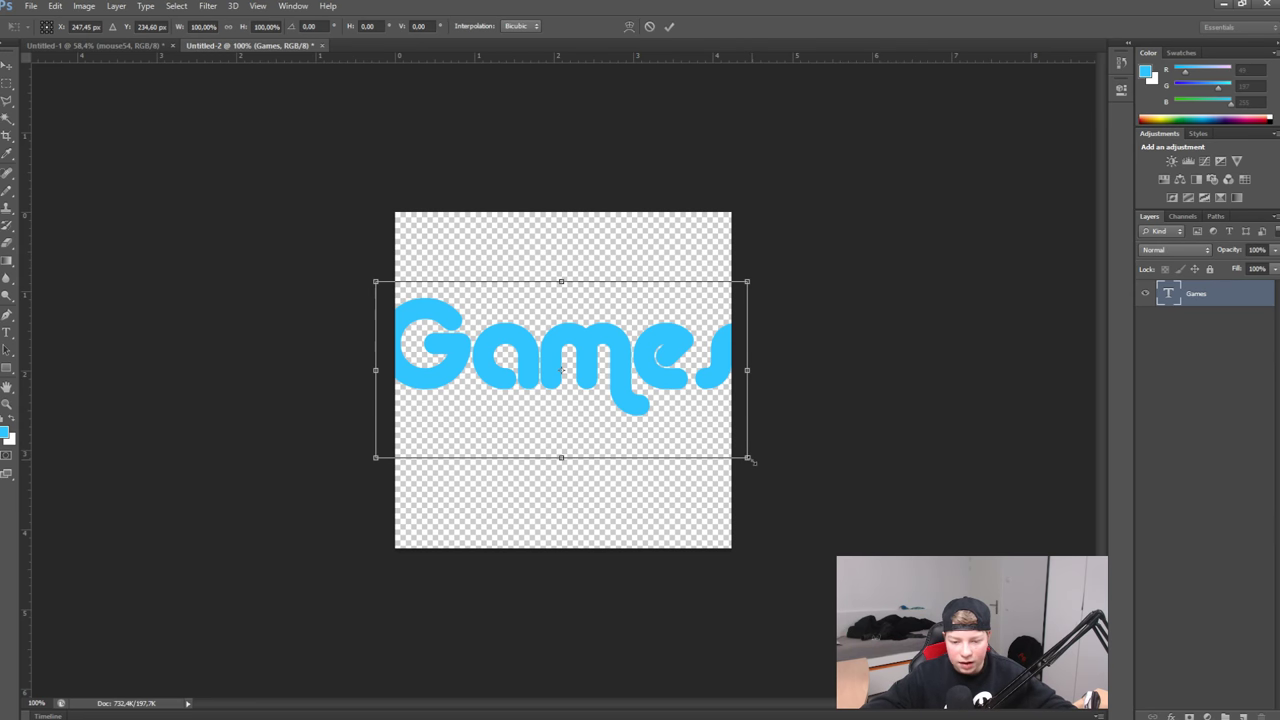
- Scale the Games text down to about 33.6 pt and centre it horizontally on the canvas
drag(752, 461, 670, 414)
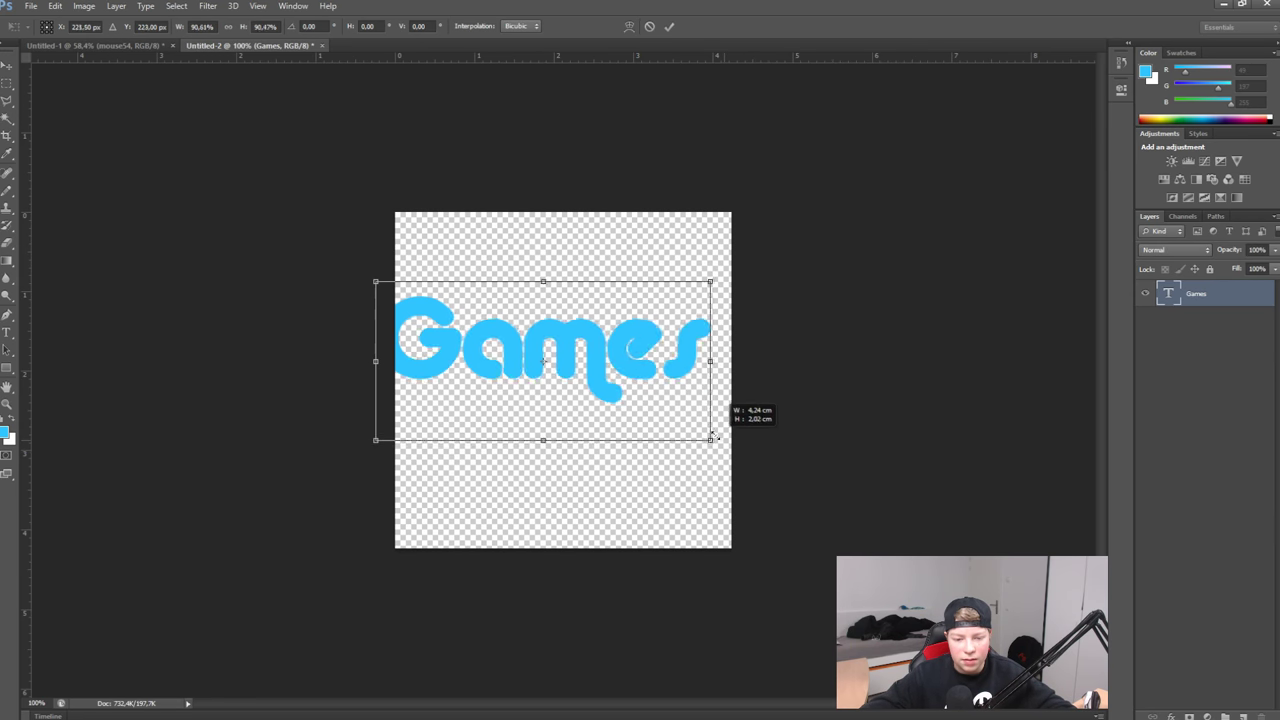
drag(574, 363, 631, 378)
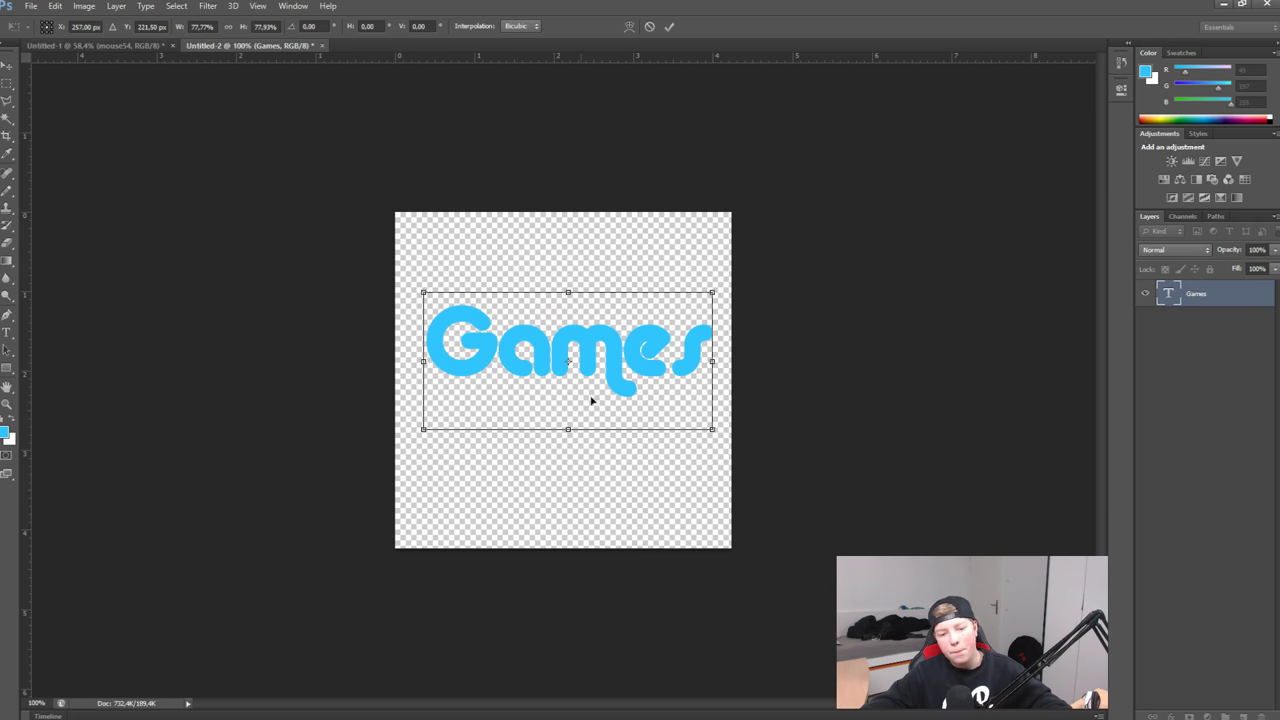
drag(638, 366, 631, 366)
key(Return)
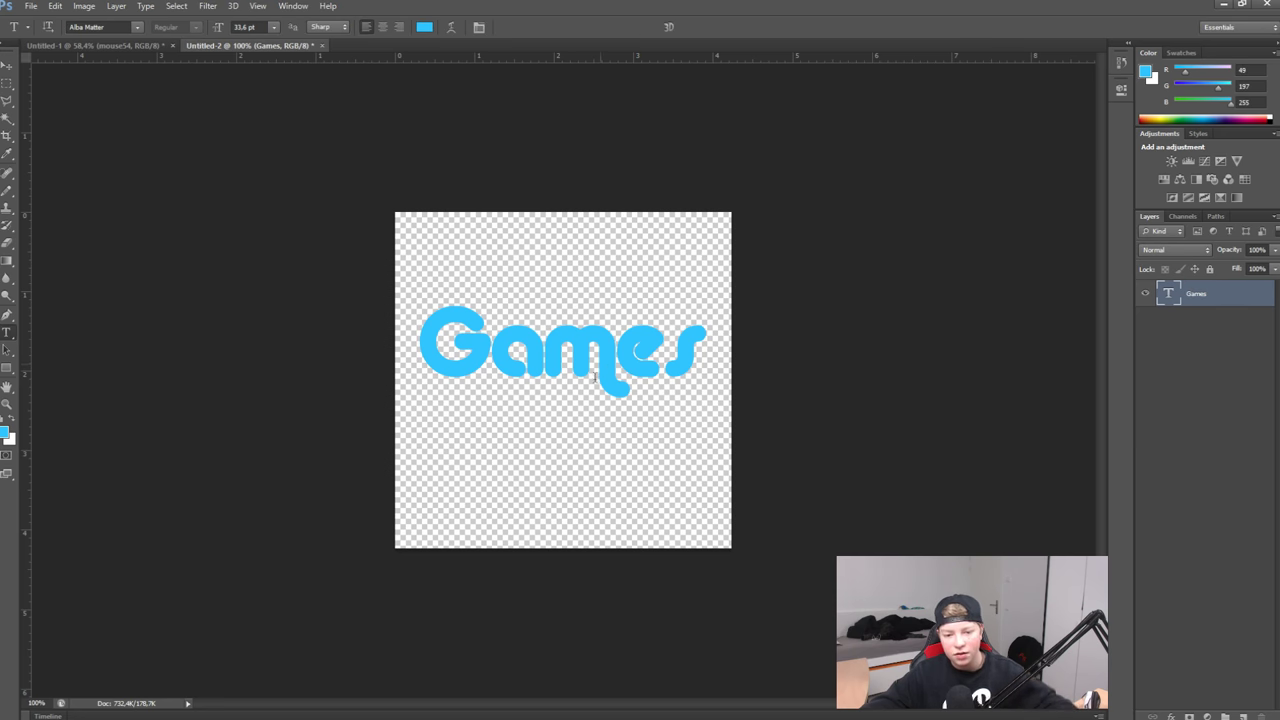
click(7, 66)
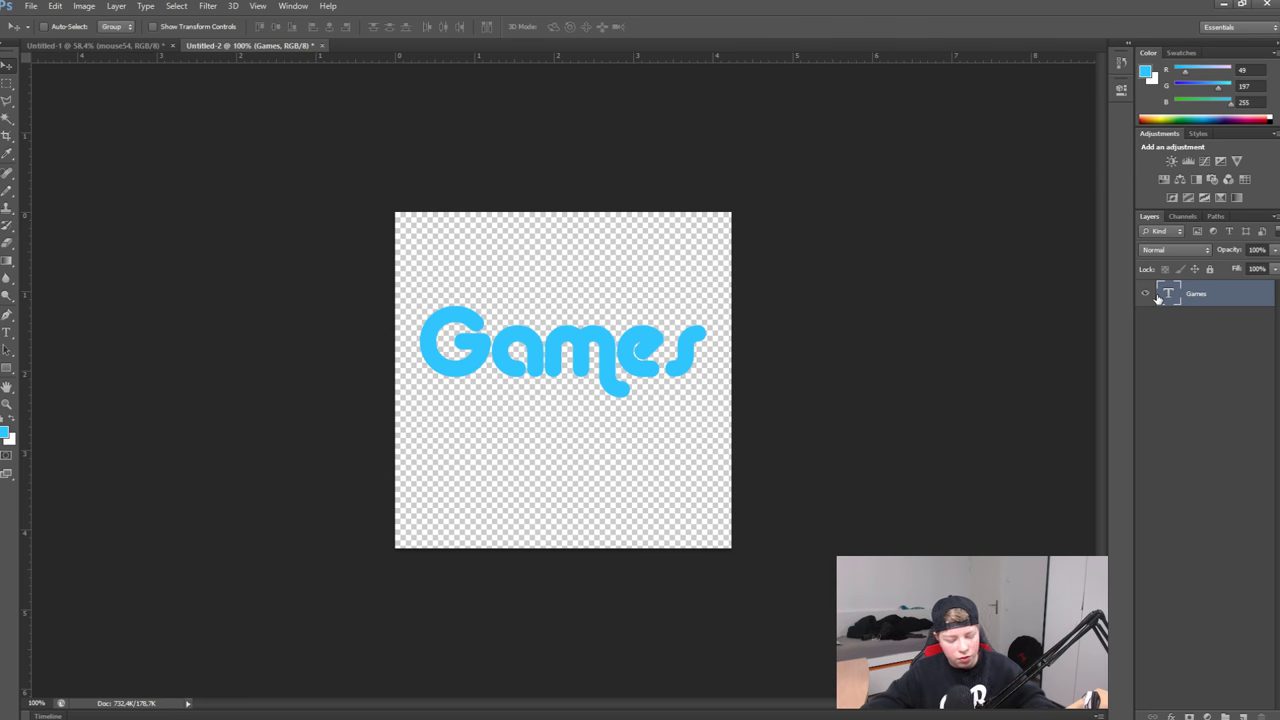
- Duplicate the Games layer, move the copy below it, and change its text to '4Real'
key(ctrl+j)
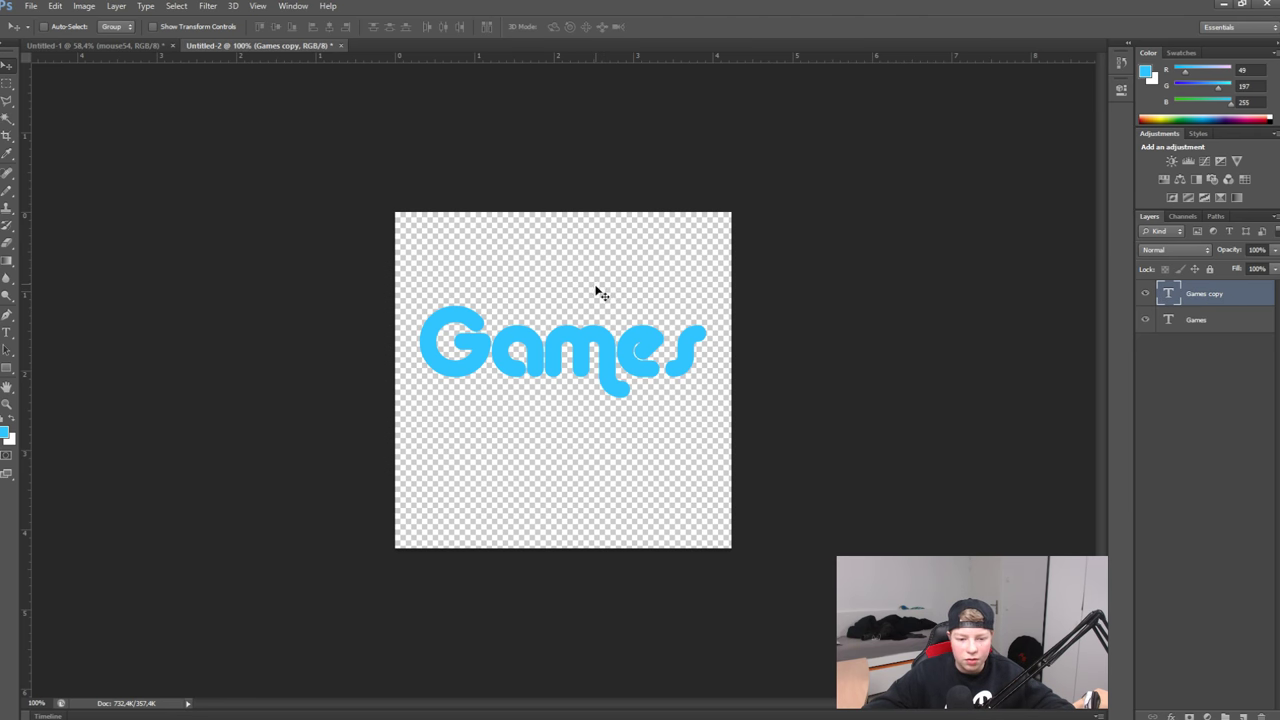
drag(597, 291, 597, 361)
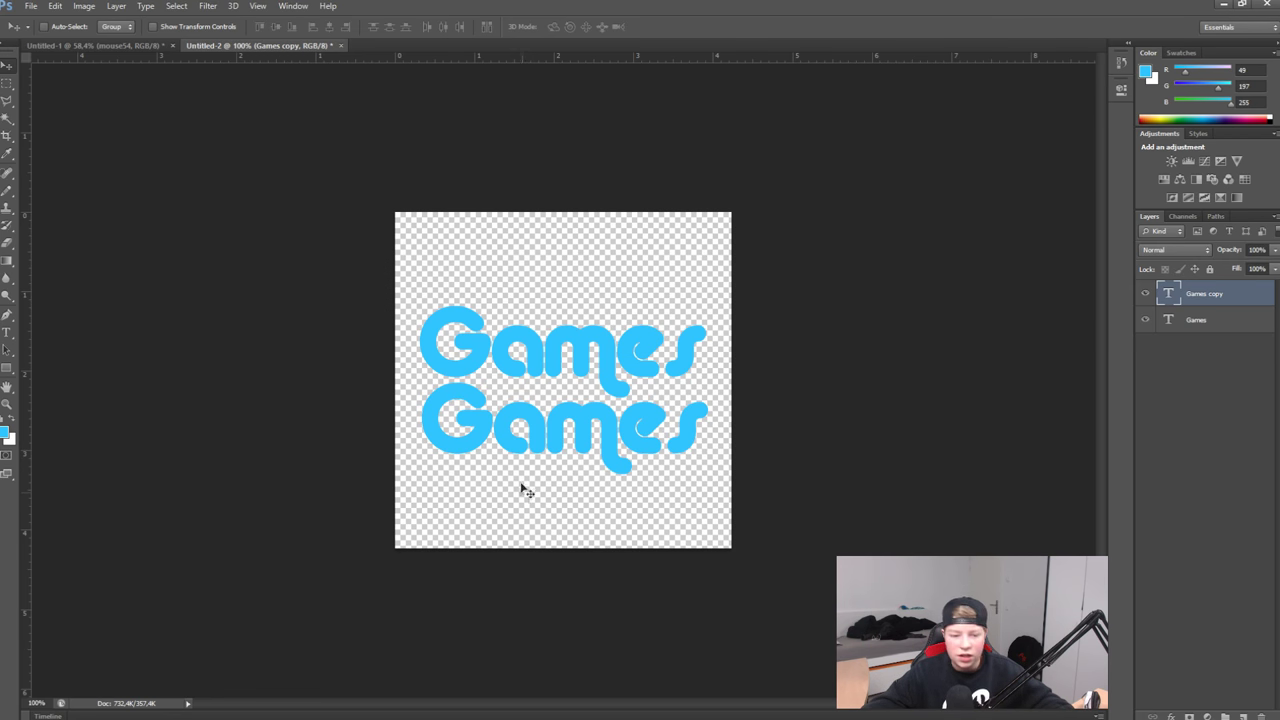
double_click(1170, 298)
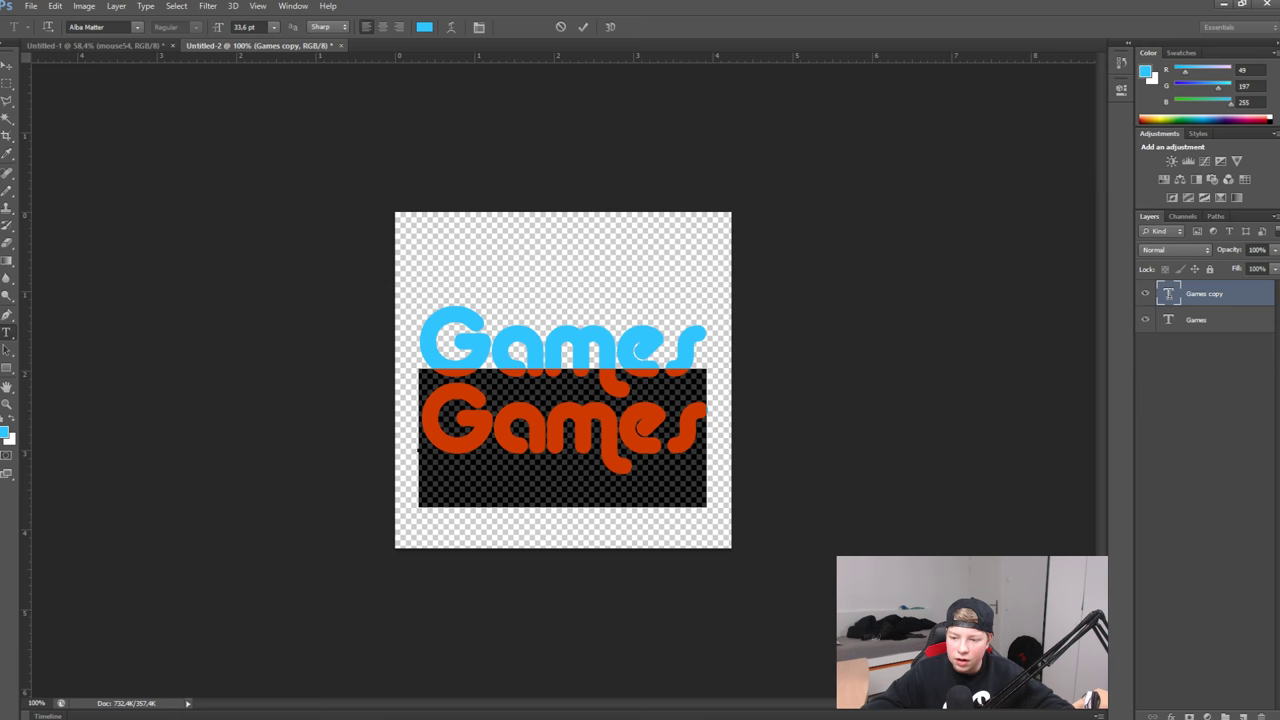
text(4Real)
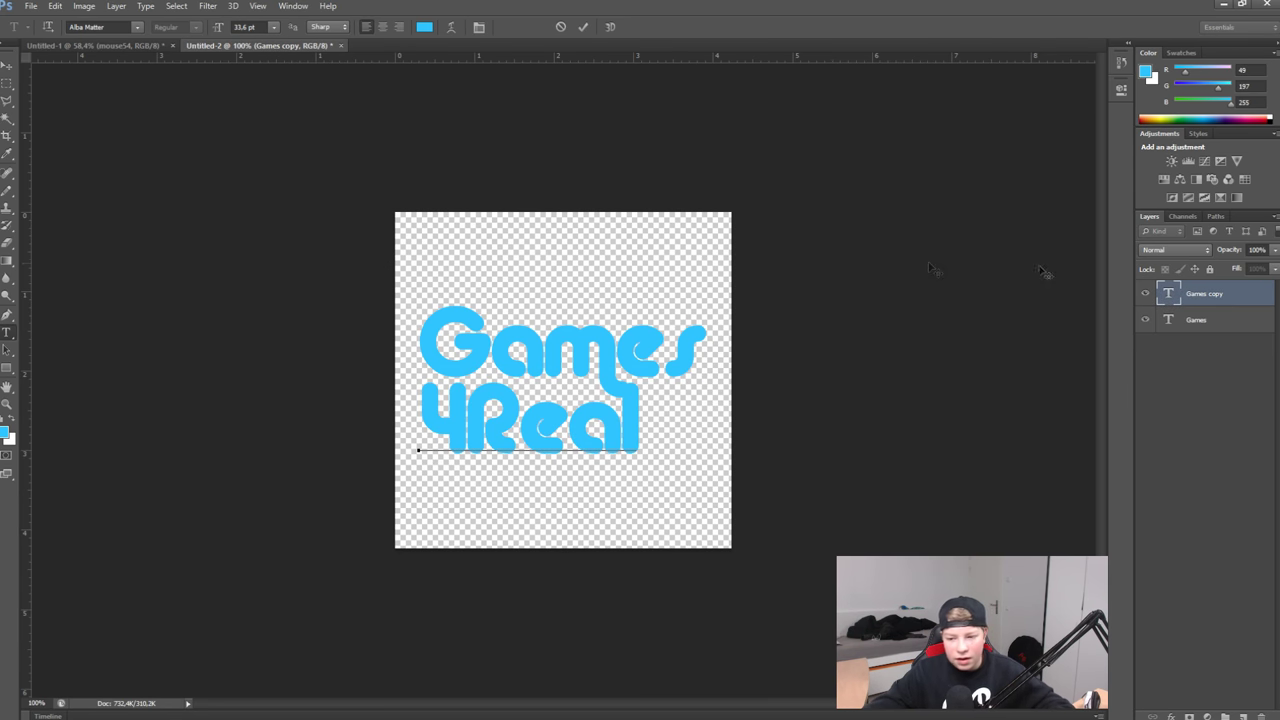
key(ctrl+Return)
key(v)
drag(599, 428, 629, 430)
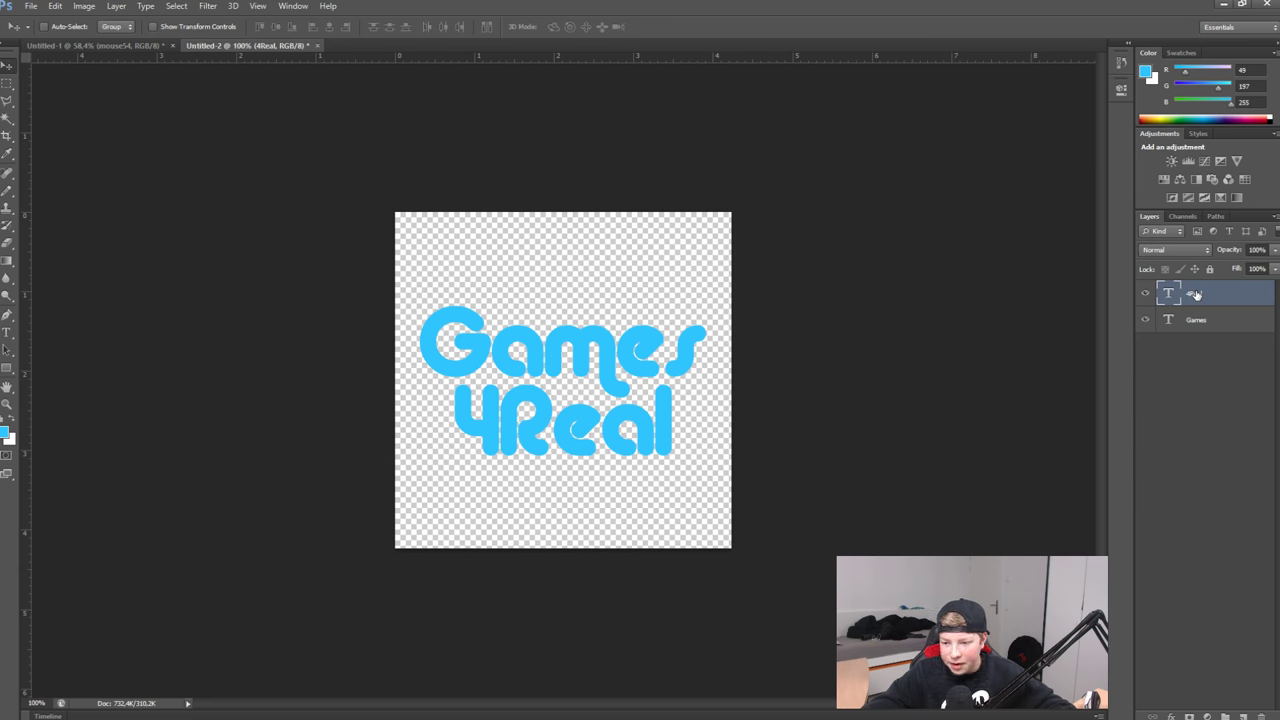
shift+click(1225, 329)
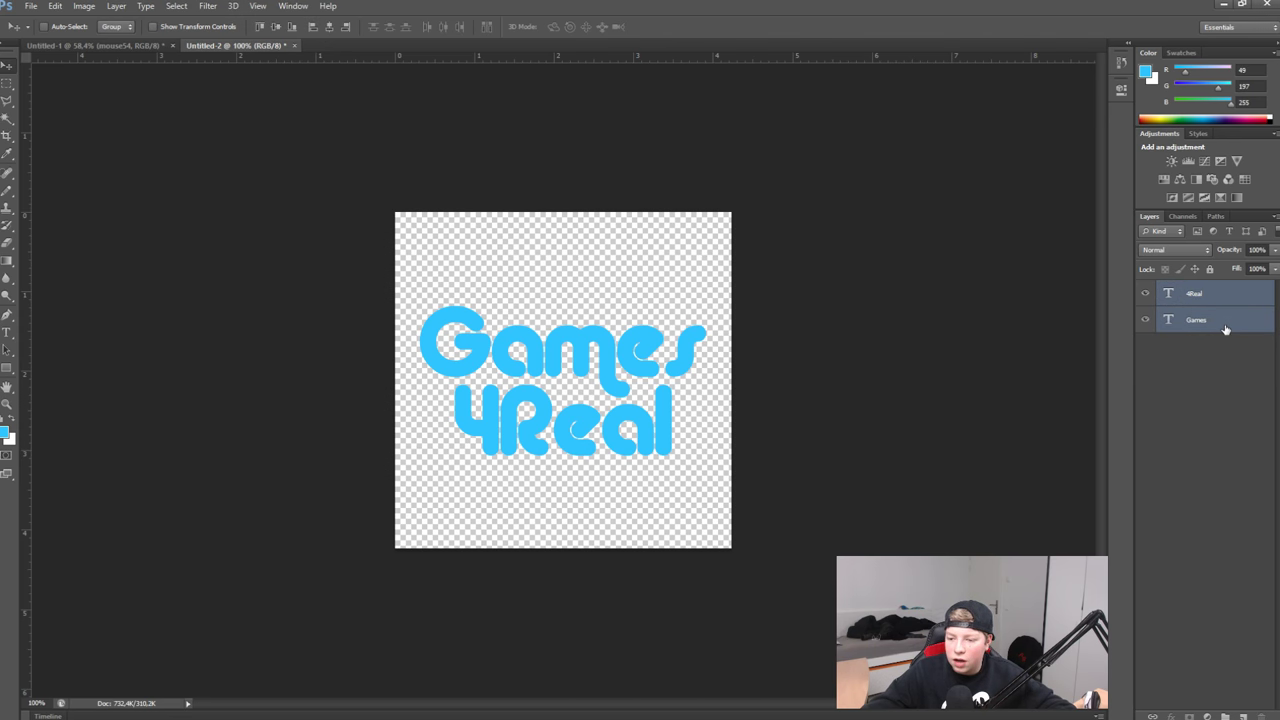
- Merge the Games and 4Real layers into one and open its Blending Options
key(ctrl+e)
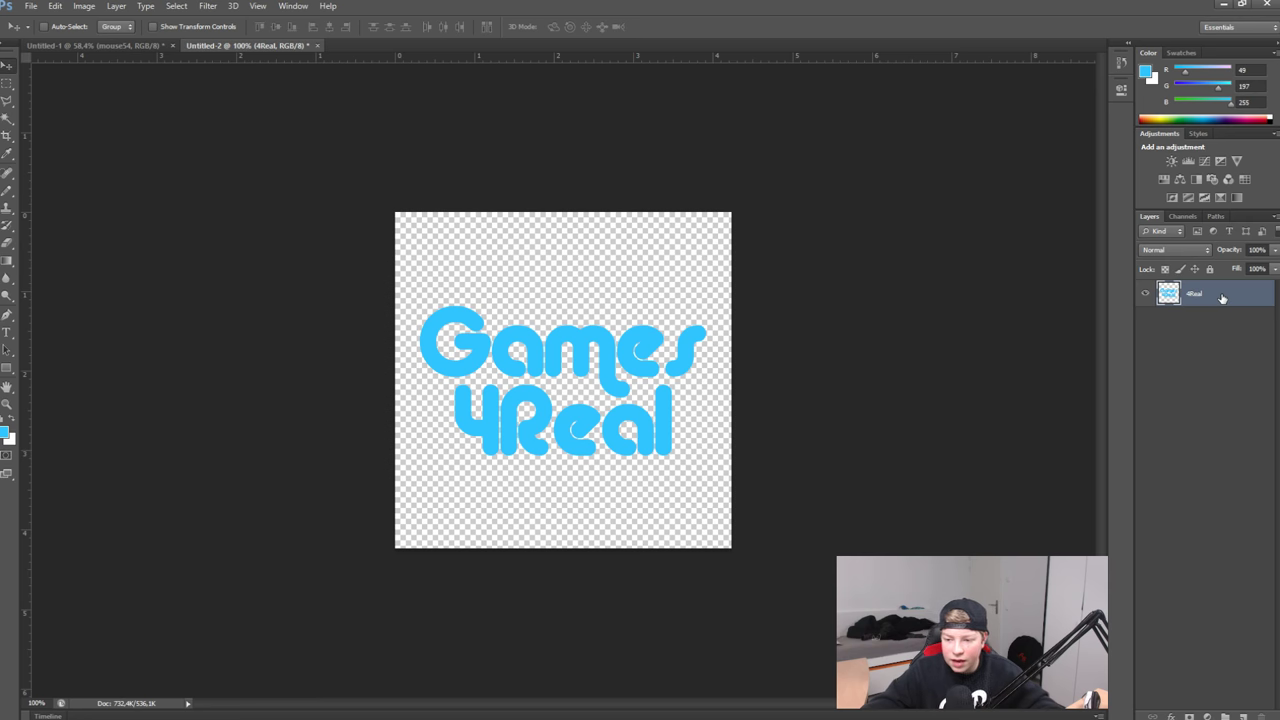
right_click(1221, 295)
click(1084, 226)
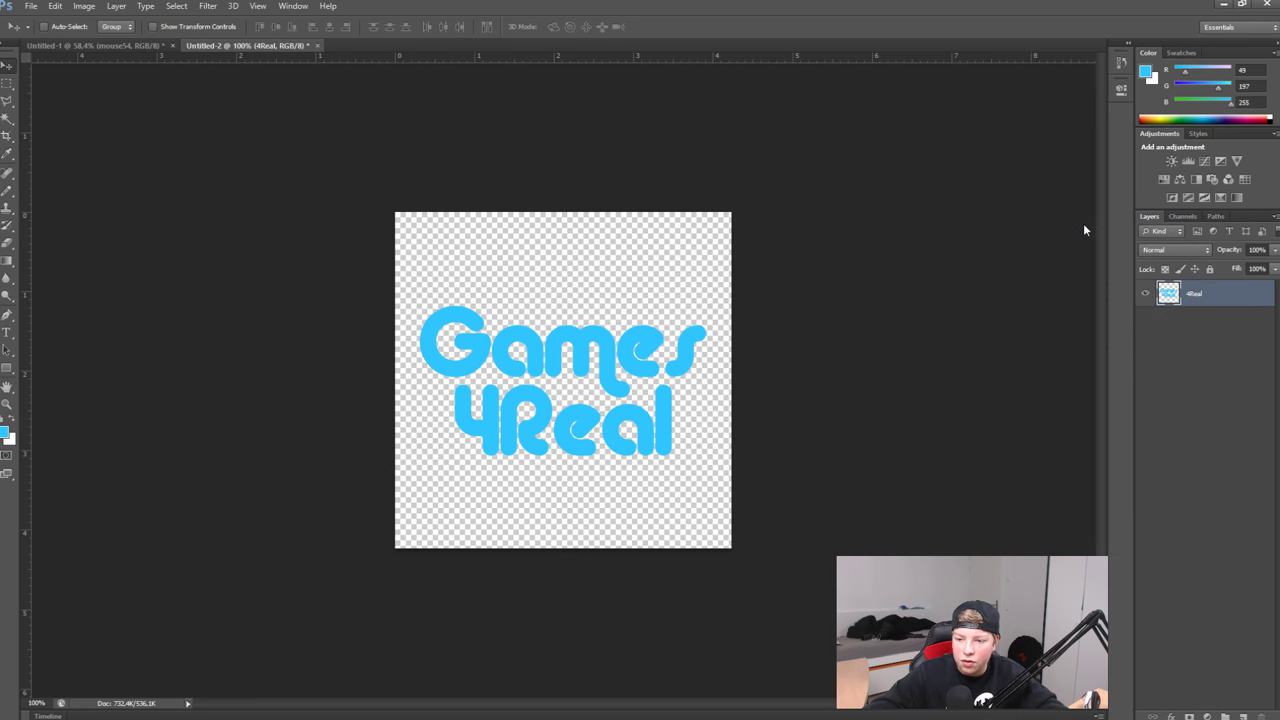
drag(847, 250, 832, 240)
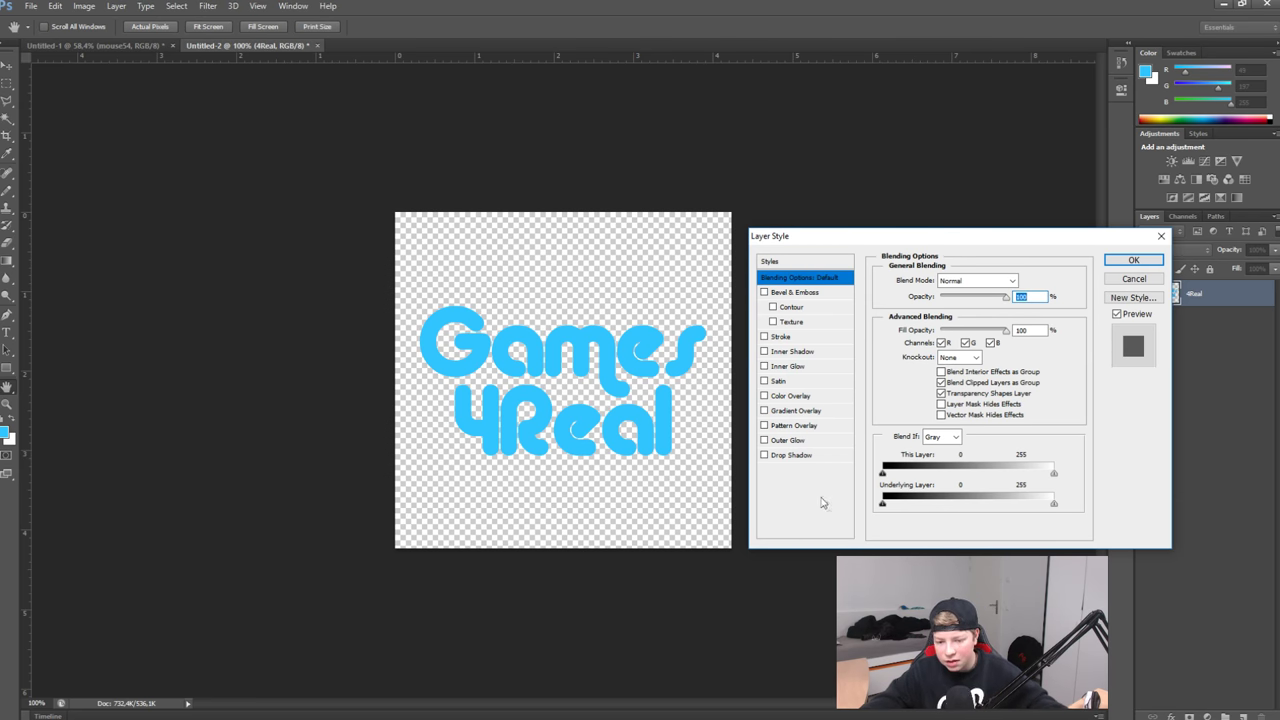
- Add a white 13 px Stroke outline to the merged Games 4Real layer
click(765, 337)
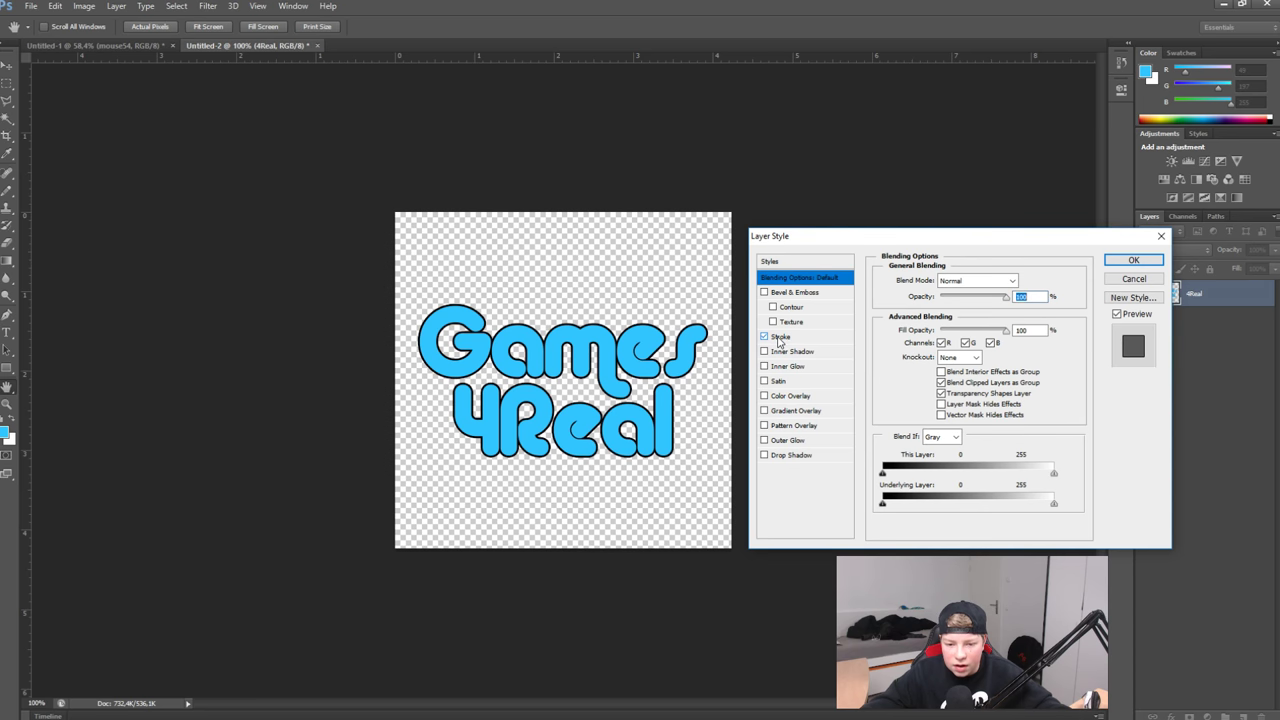
click(779, 339)
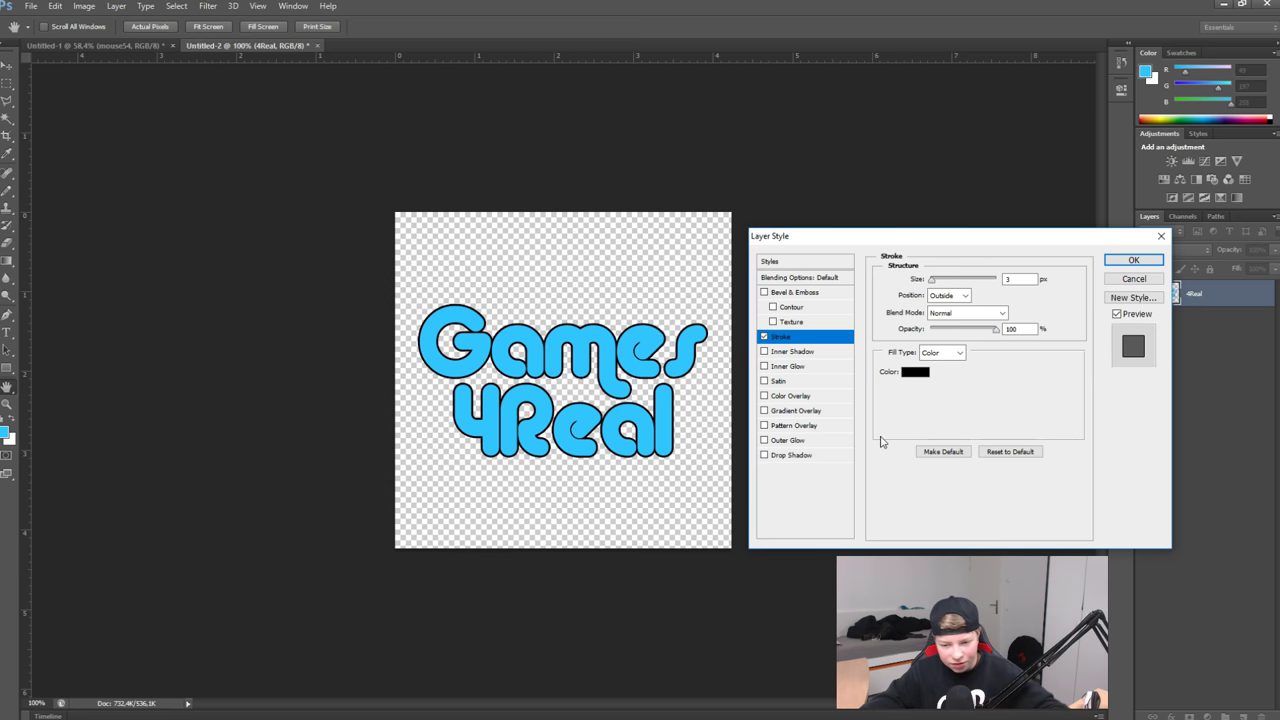
click(915, 372)
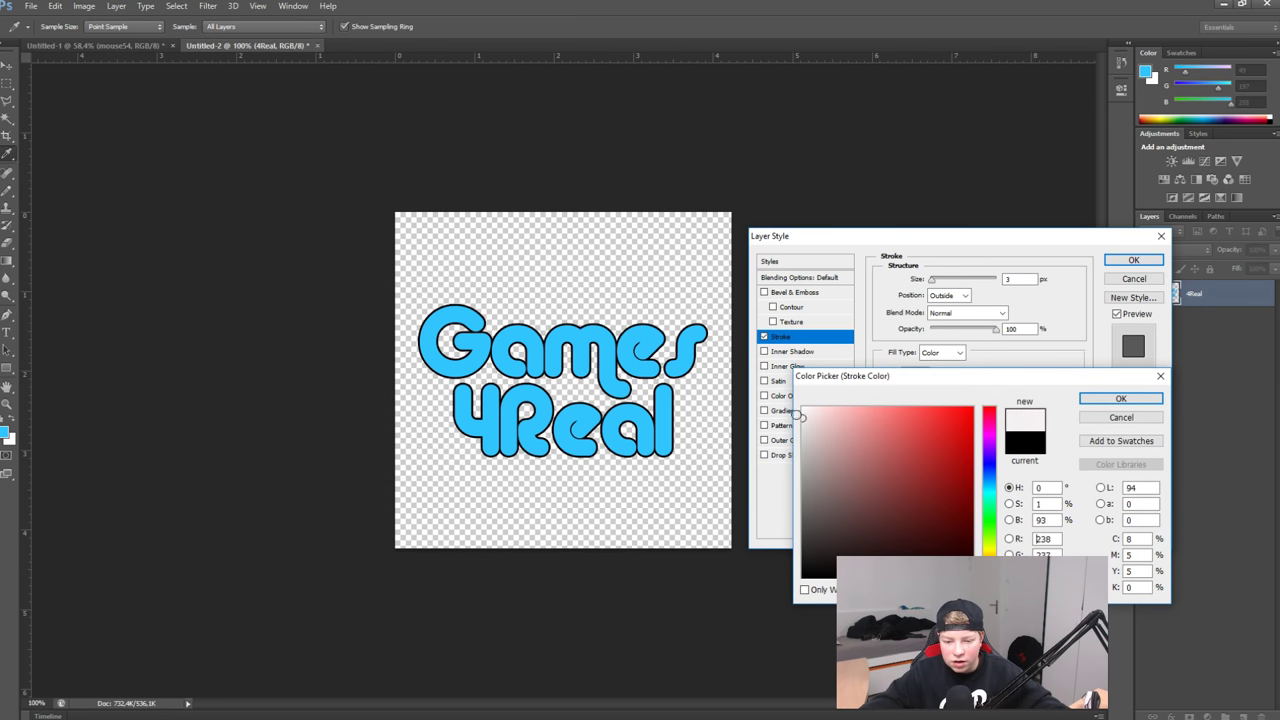
drag(840, 430, 783, 412)
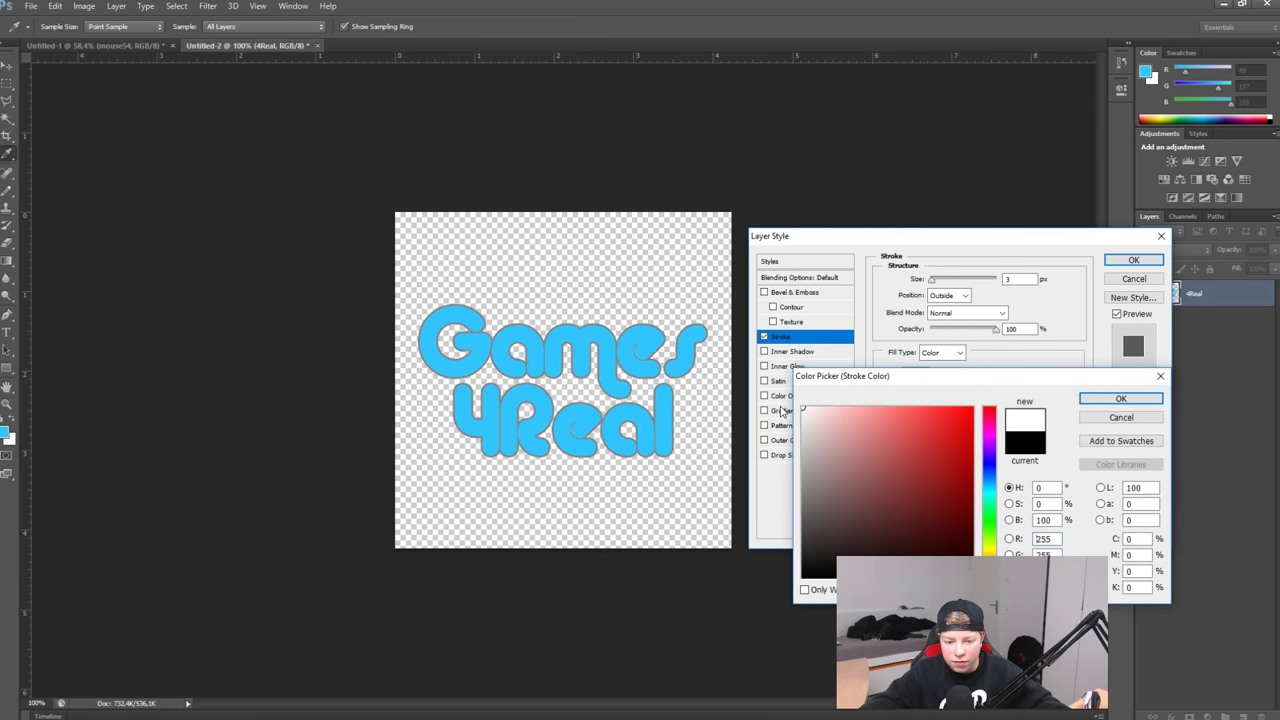
click(1135, 398)
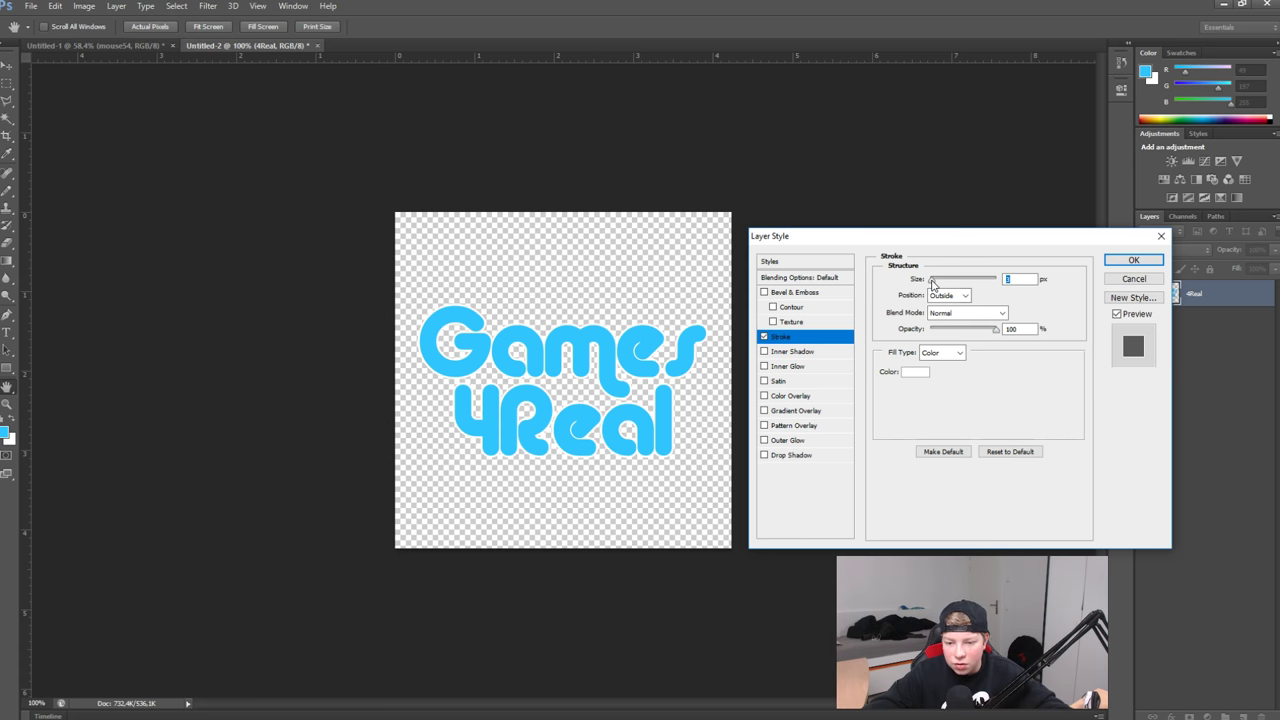
drag(934, 283, 936, 284)
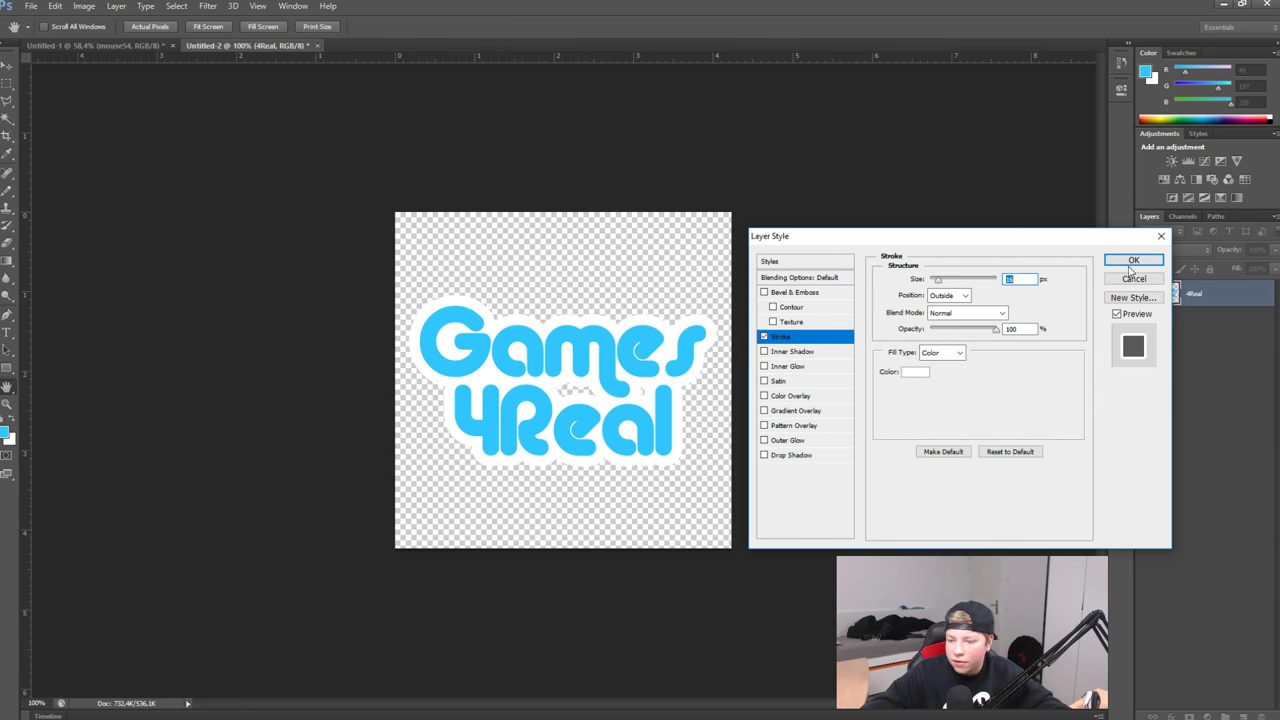
click(1133, 260)
click(31, 6)
click(140, 224)
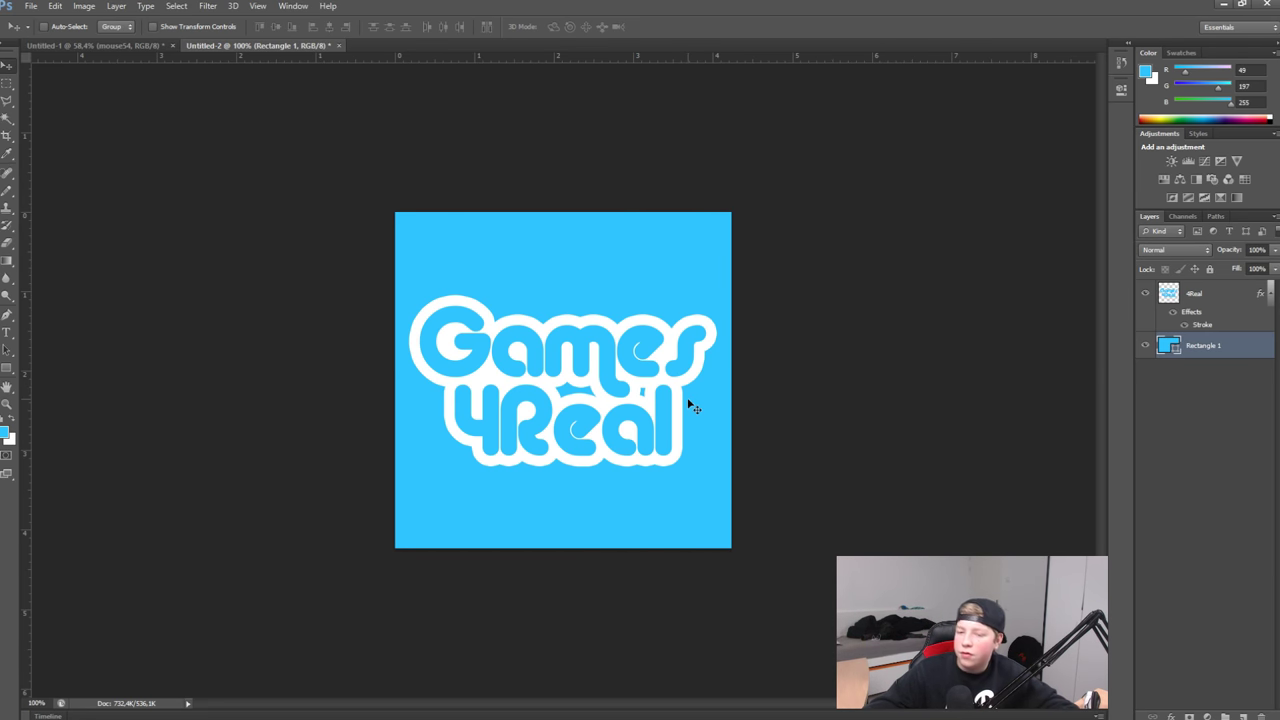
- Select the Pencil tool with white as the foreground colour
click(8, 190)
click(6, 428)
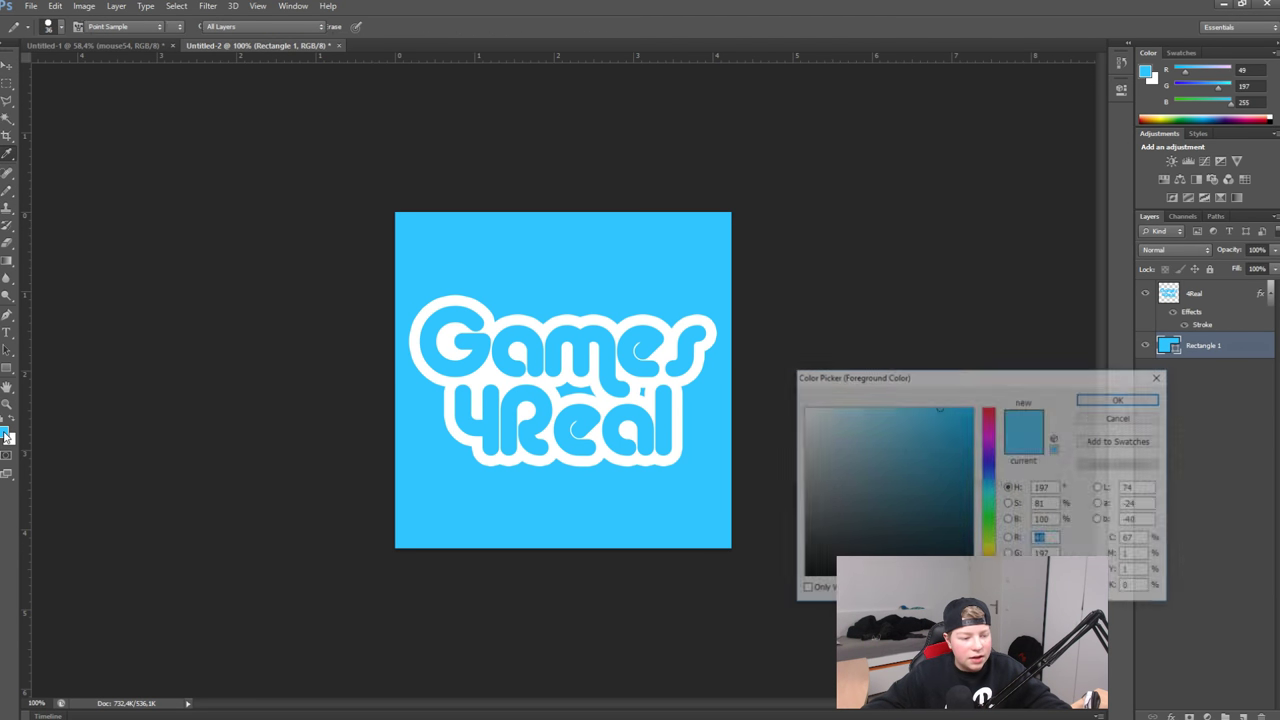
click(700, 345)
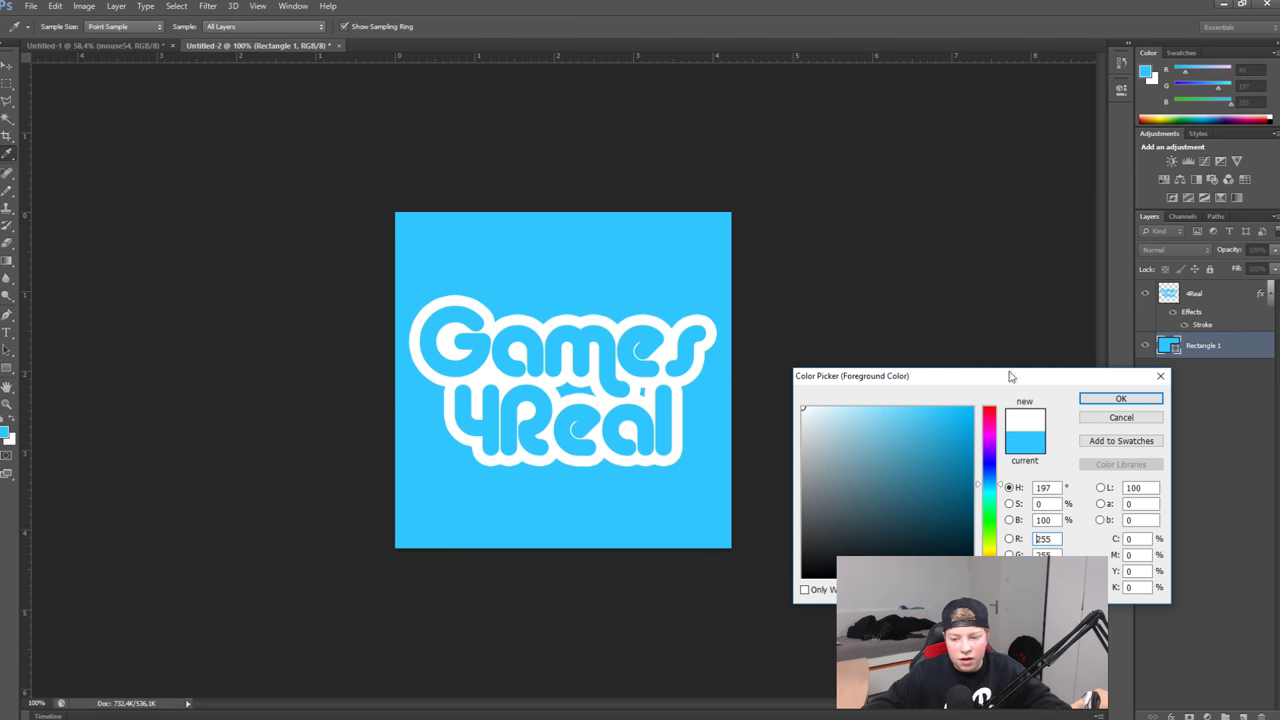
click(1115, 399)
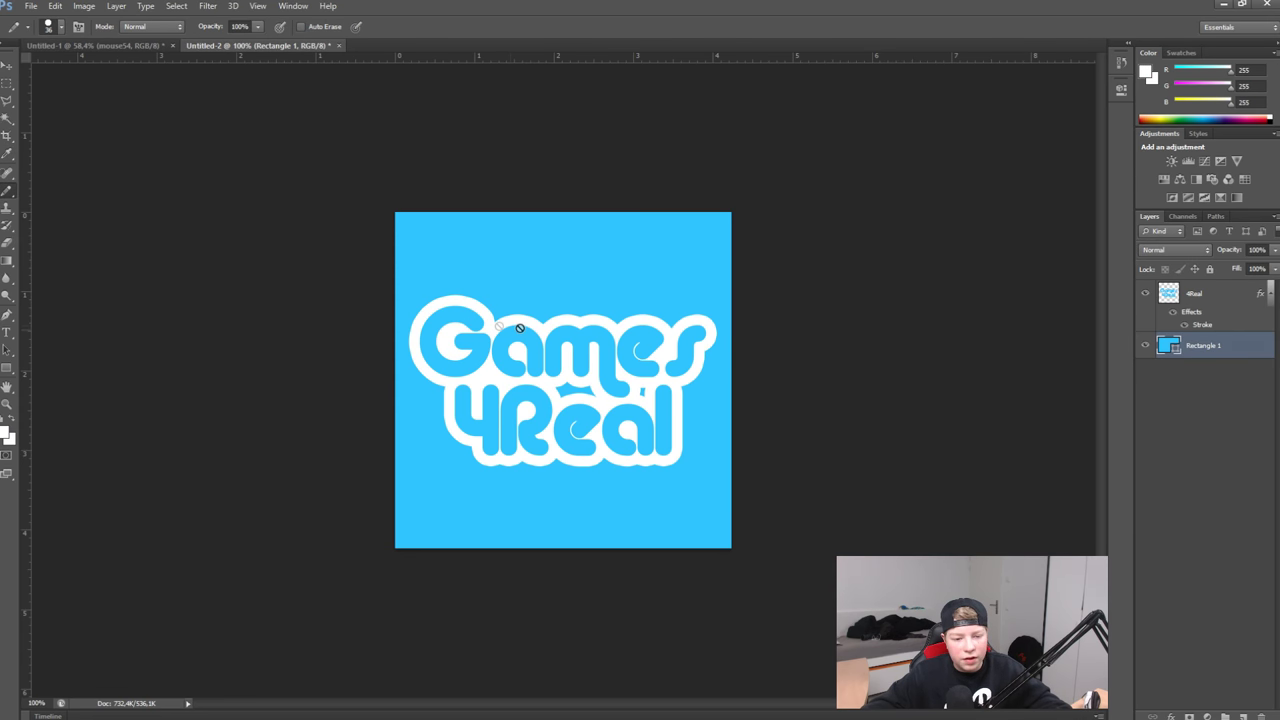
- On the 4Real layer, paint white over the blue fragment between Games and 4Real
click(1205, 295)
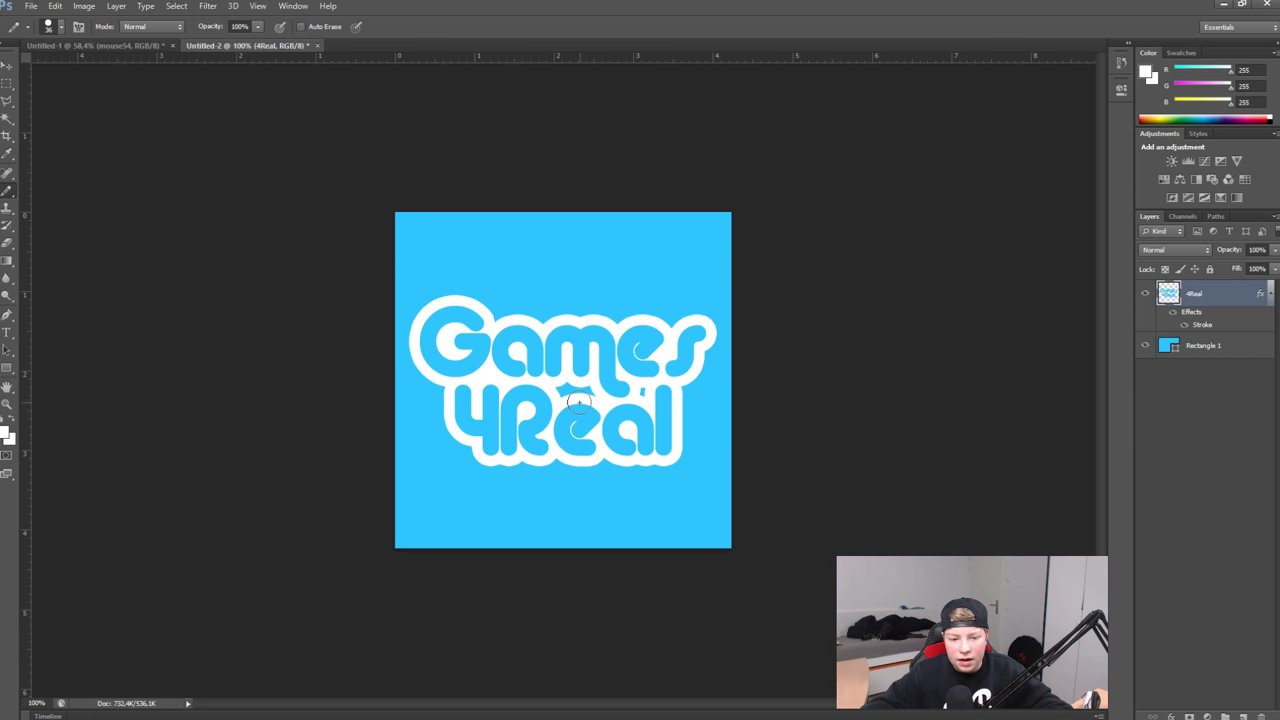
scroll(563, 387, up, 5)
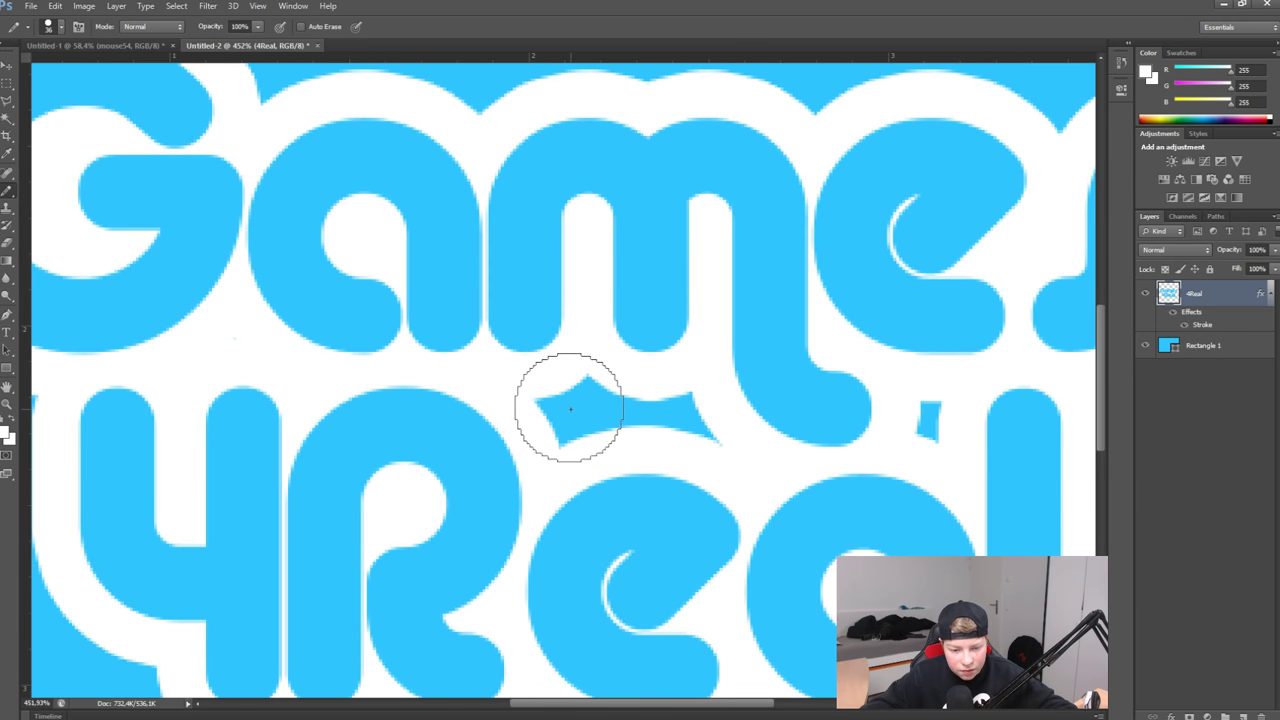
drag(569, 411, 628, 409)
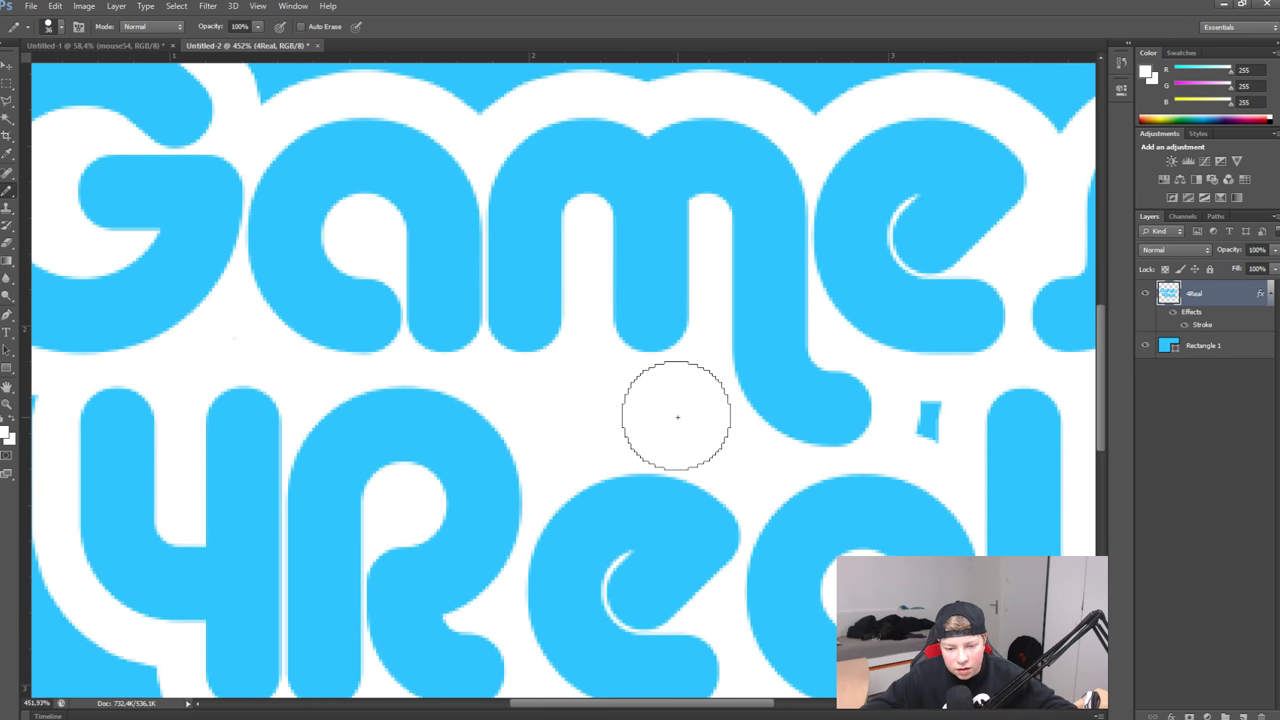
click(920, 414)
- Undo the clipping stroke, repaint the last blue fragment white, and zoom back out
key(ctrl+z)
click(932, 414)
scroll(870, 395, down, 4)
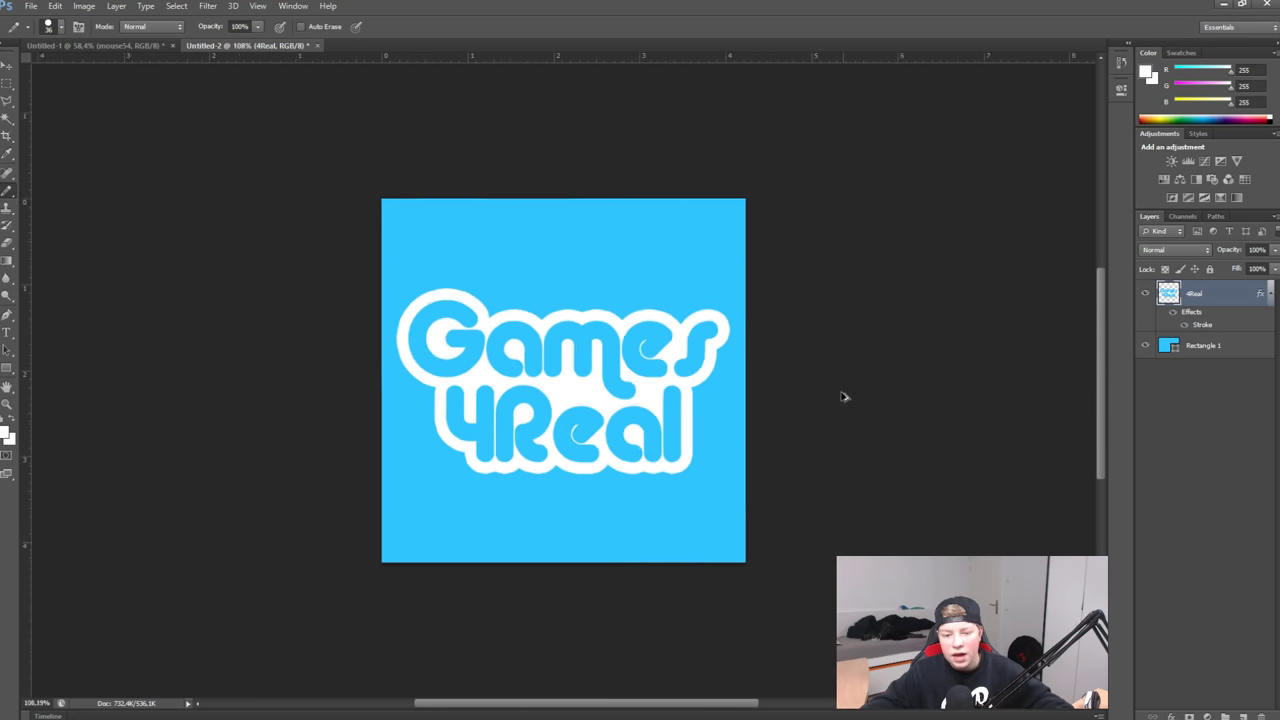
scroll(843, 394, down, 1)
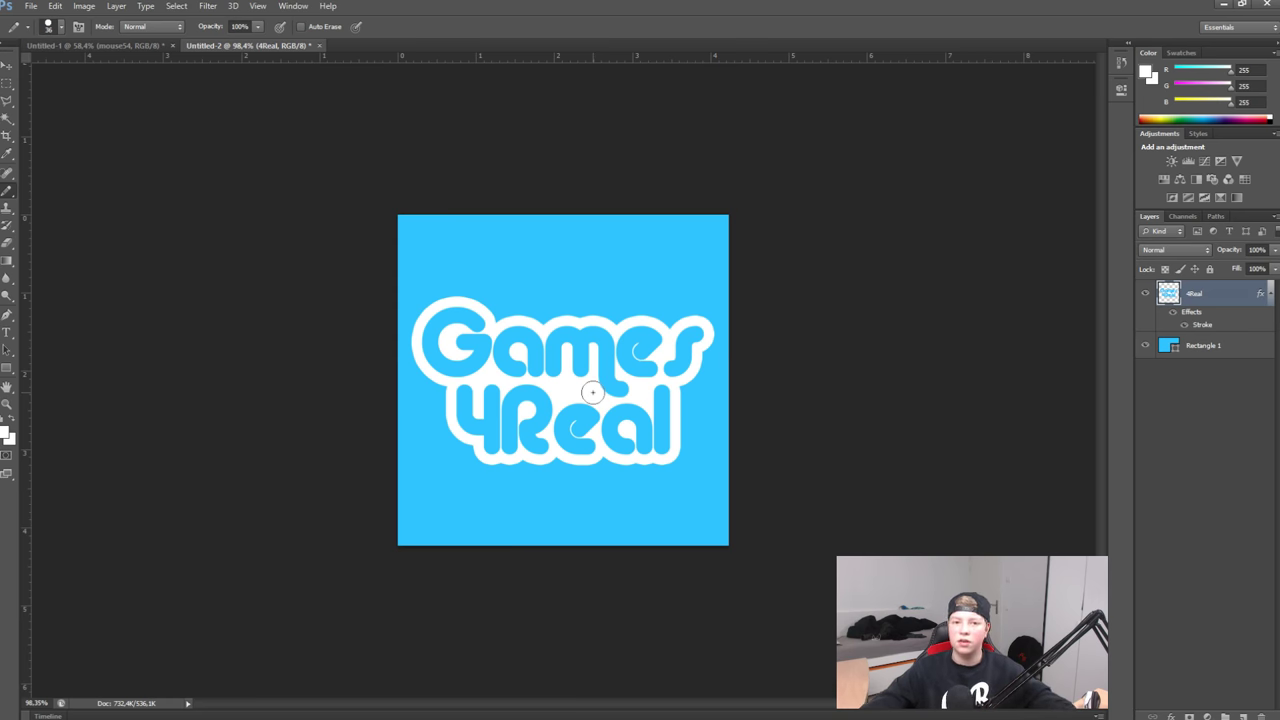
click(95, 45)
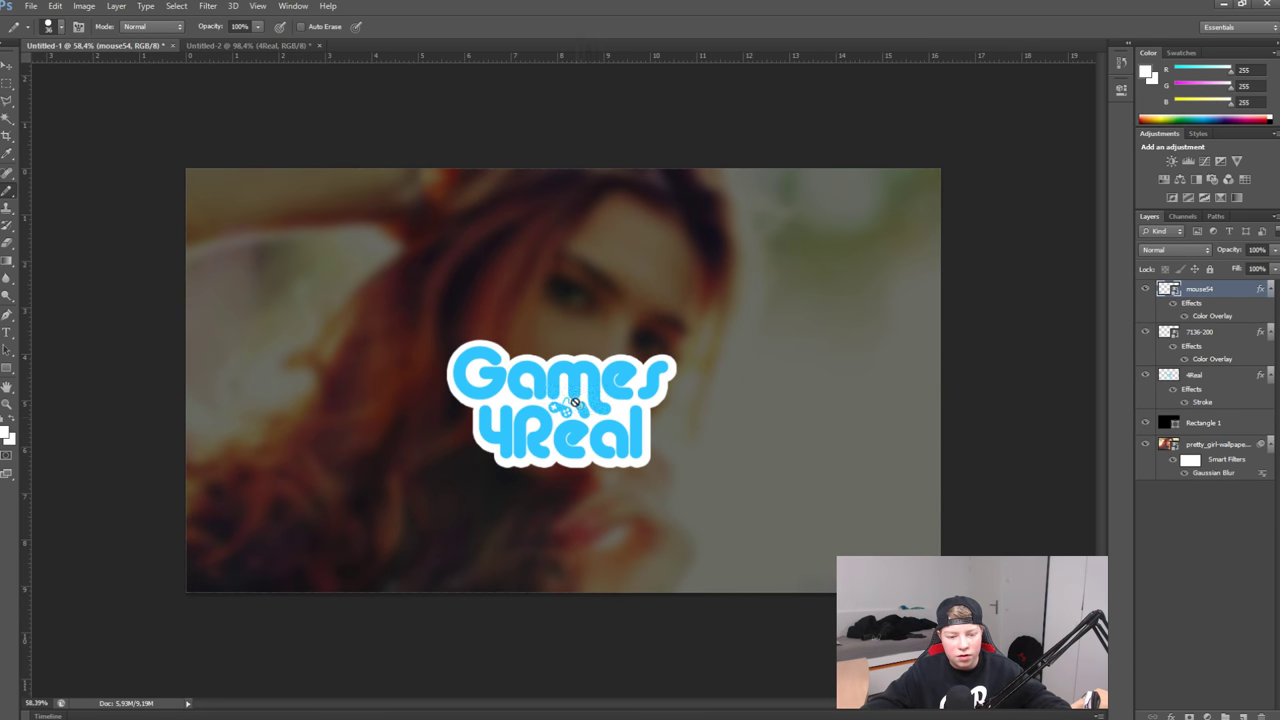
click(252, 46)
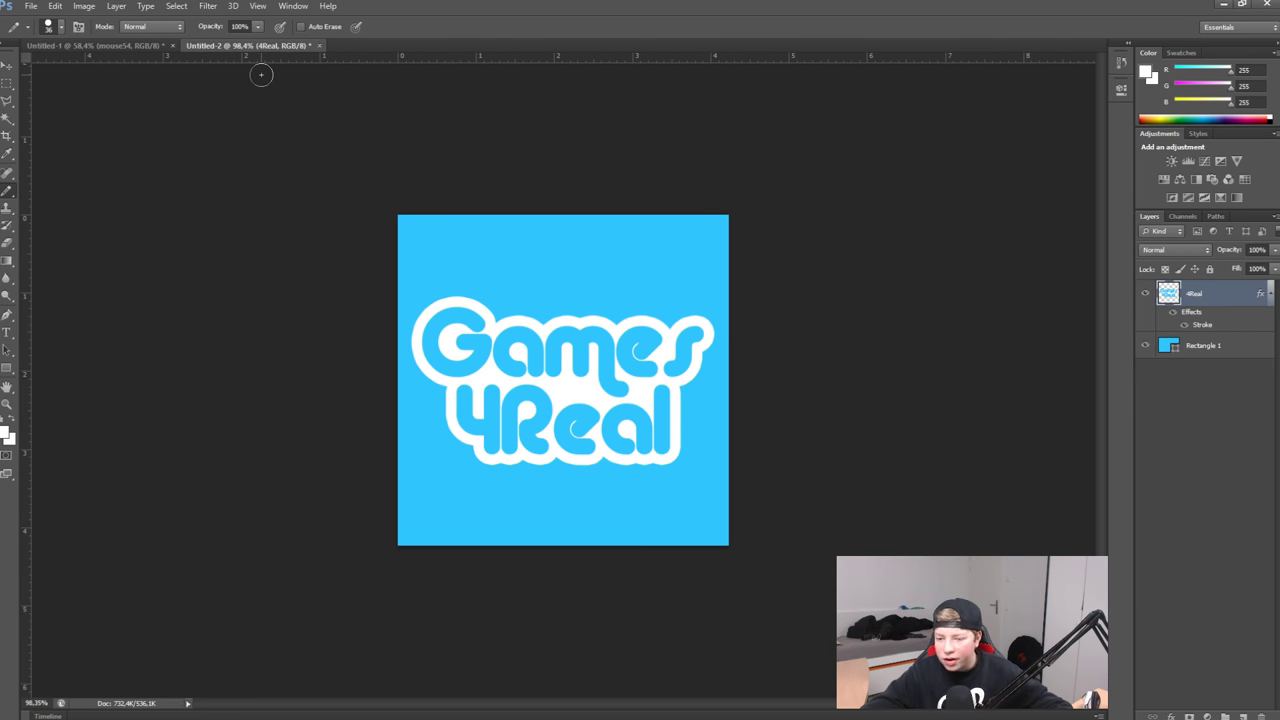
click(31, 6)
- Place the 7136-200 gamepad image and shrink it to a small icon between Games and 4Real
click(77, 226)
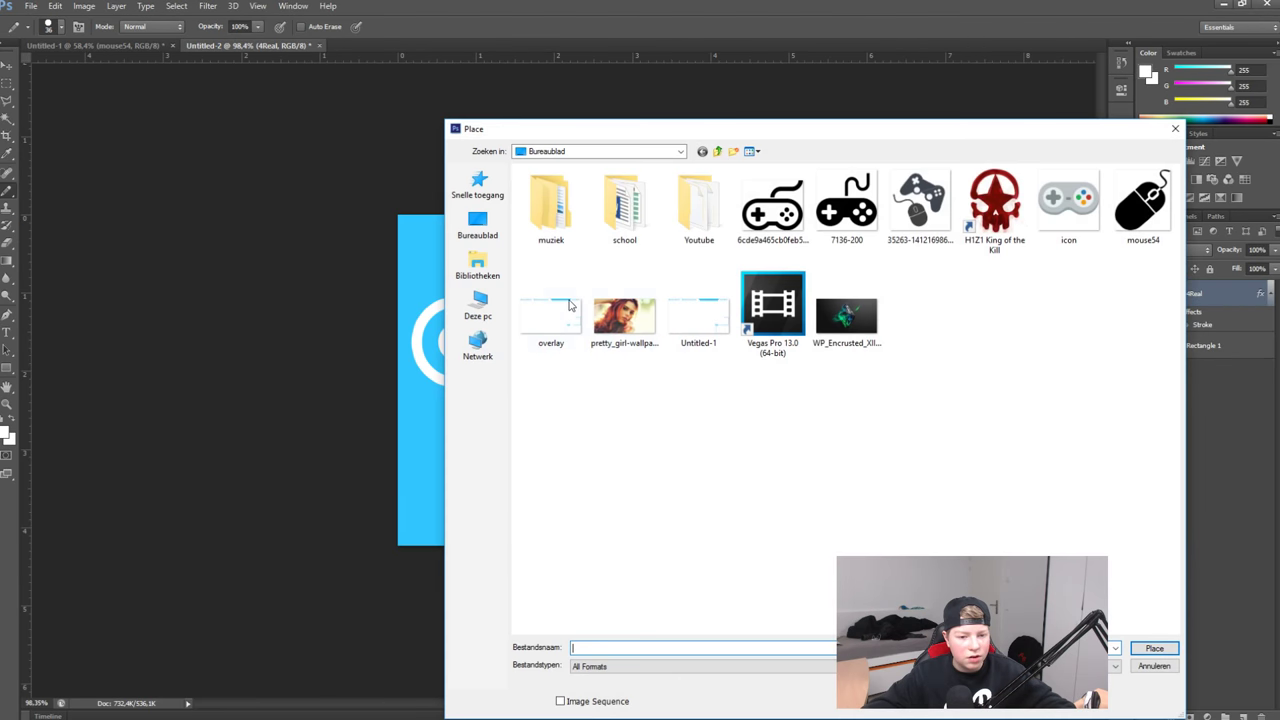
mouse_move(846, 205)
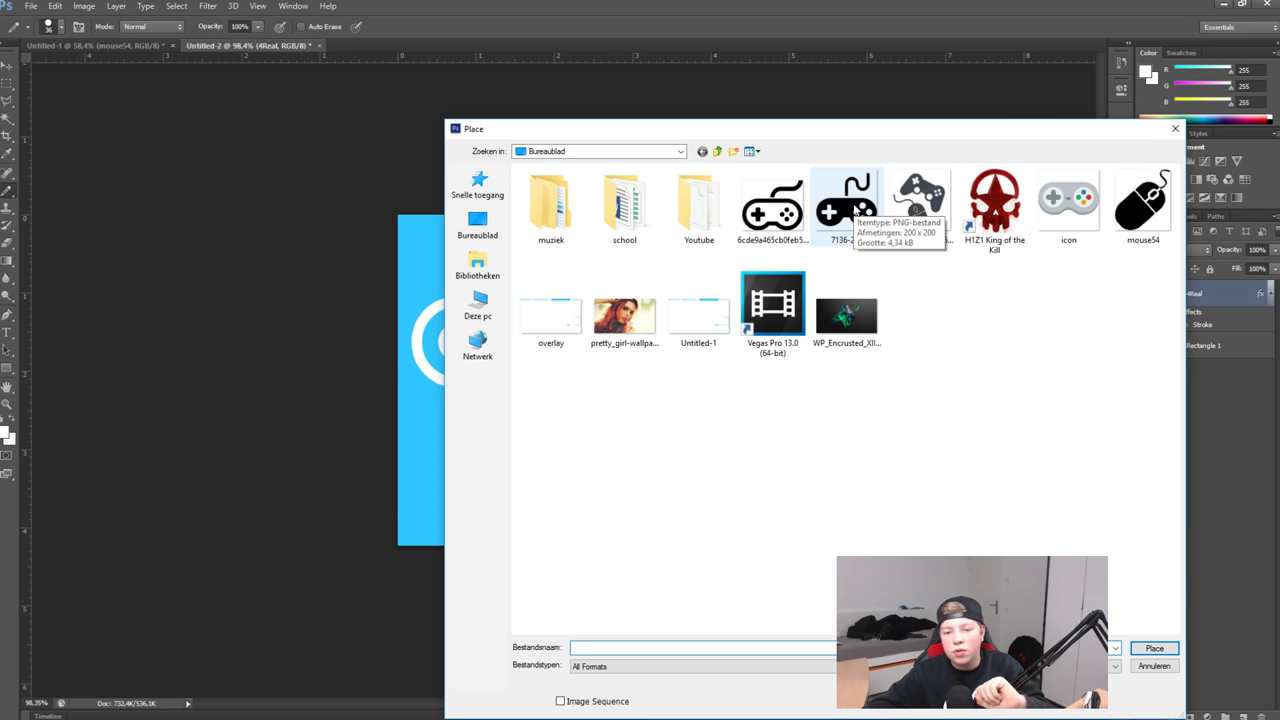
double_click(848, 222)
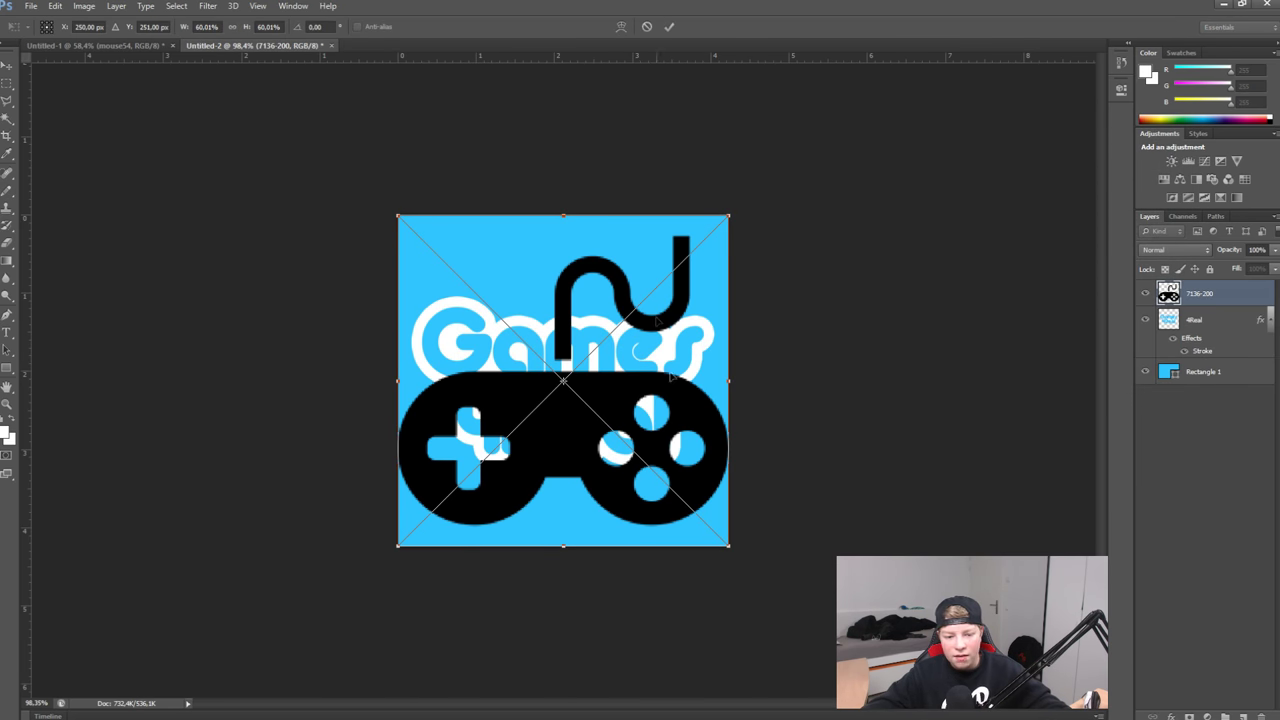
scroll(572, 466, up, 5)
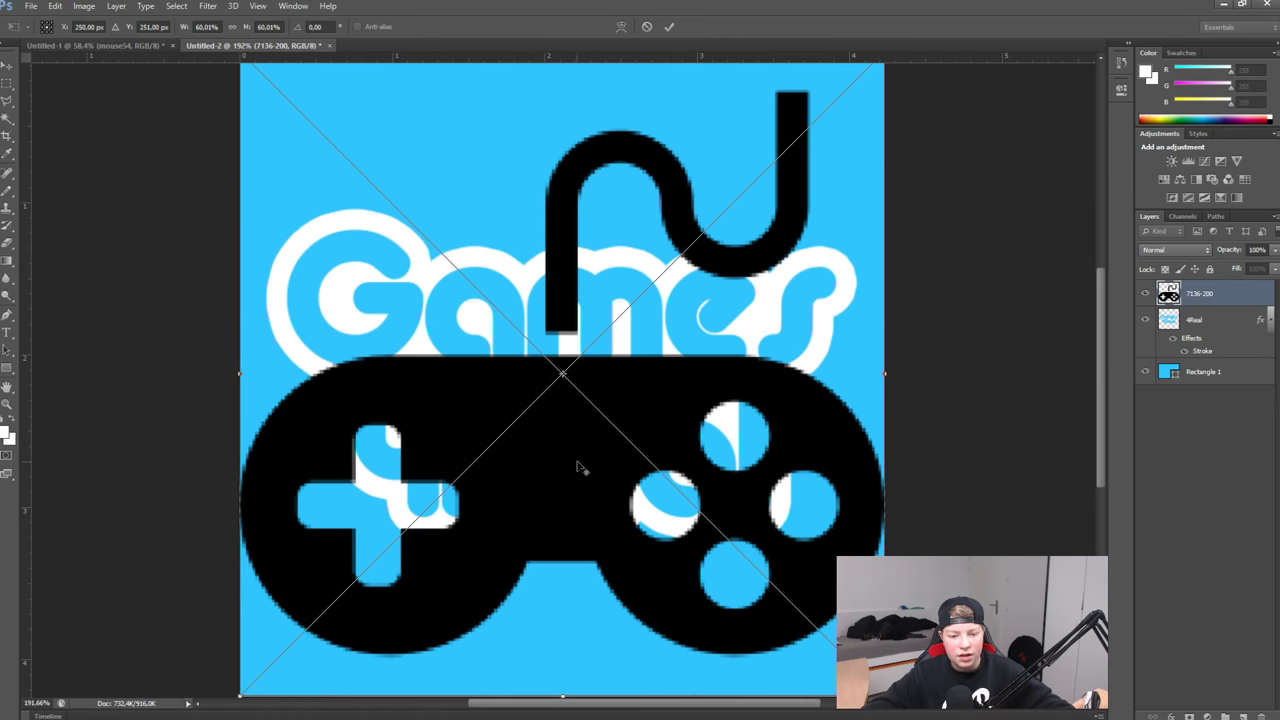
scroll(600, 452, down, 3)
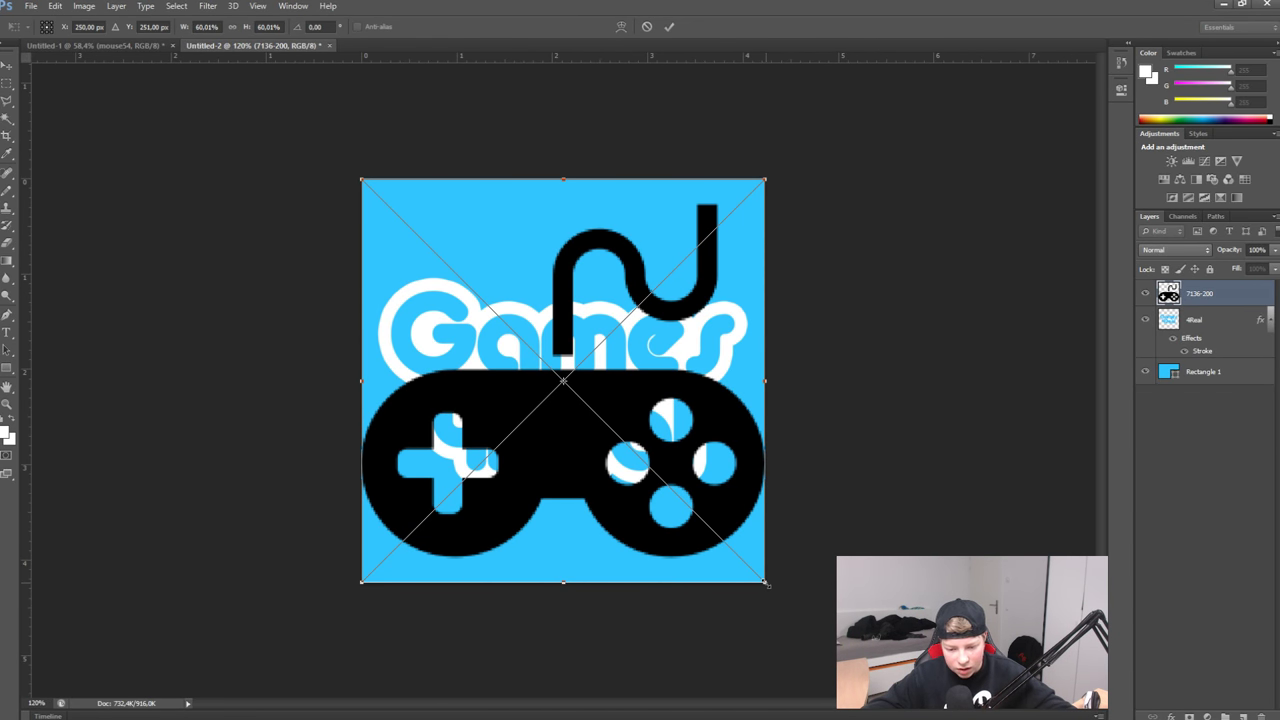
mouse_move(767, 583)
mouse_down()
mouse_move(400, 205)
mouse_move(560, 398)
mouse_up()
scroll(575, 395, up, 4)
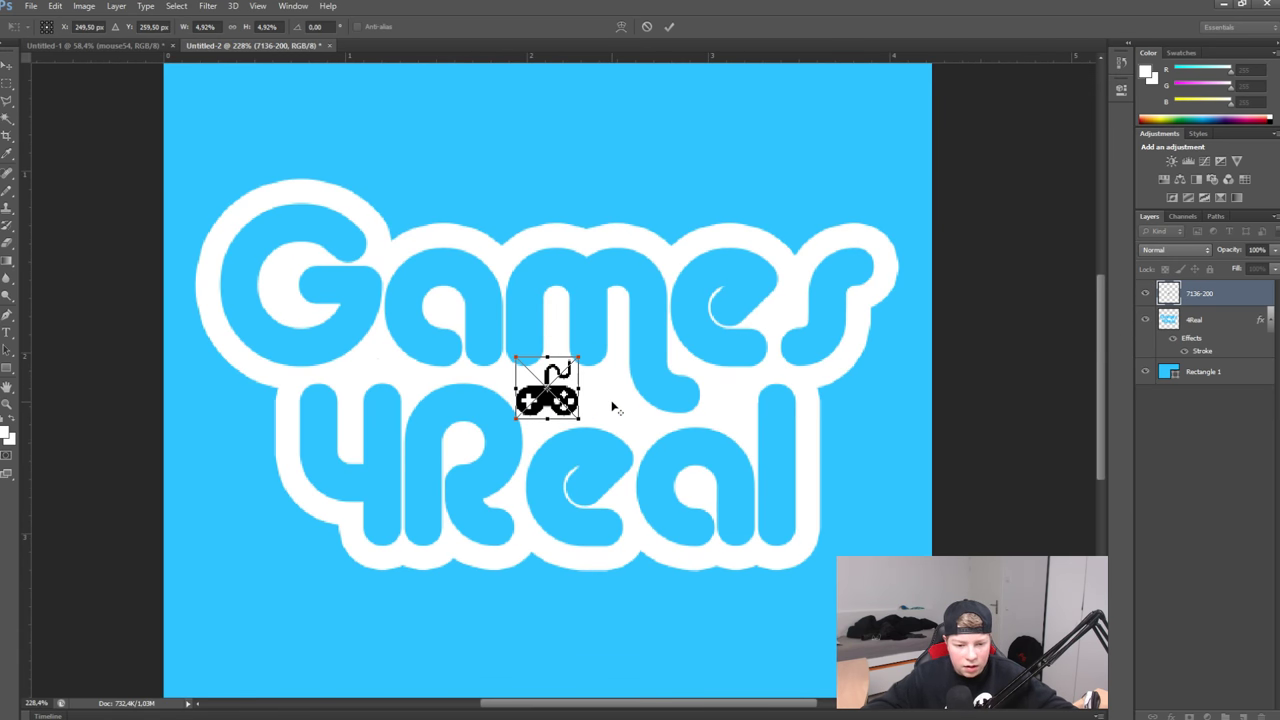
scroll(590, 392, up, 4)
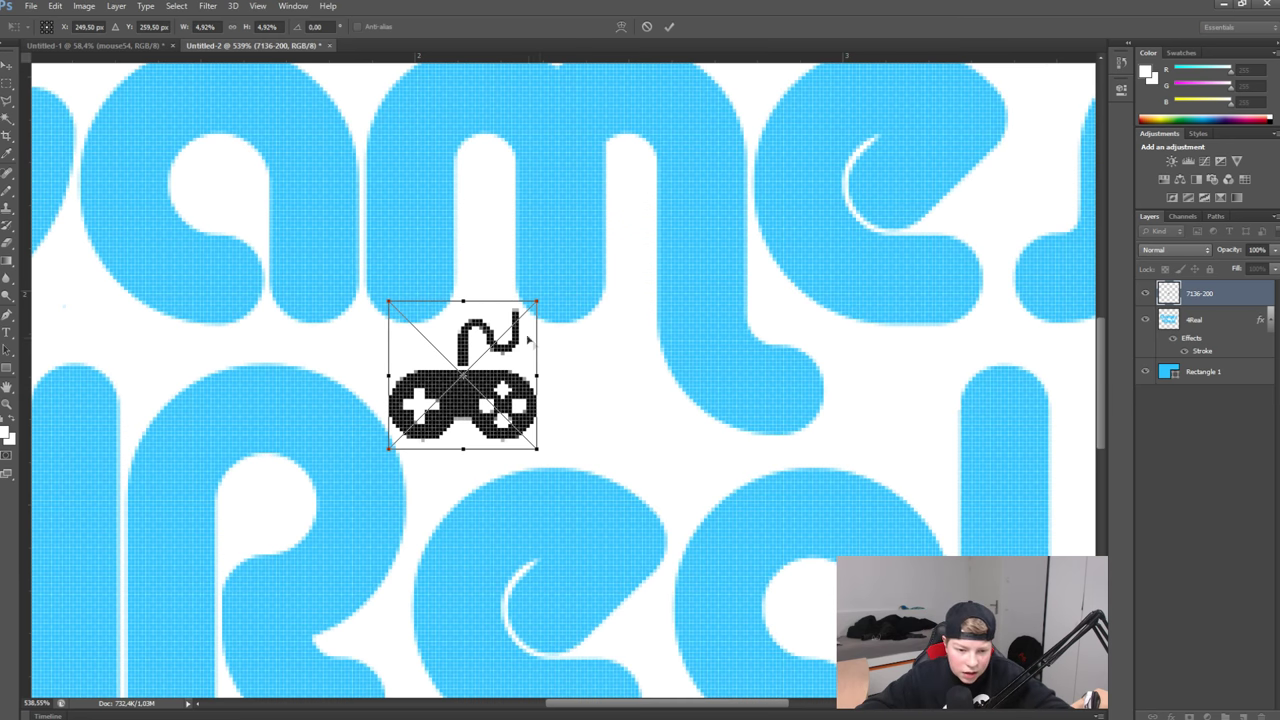
drag(553, 300, 596, 378)
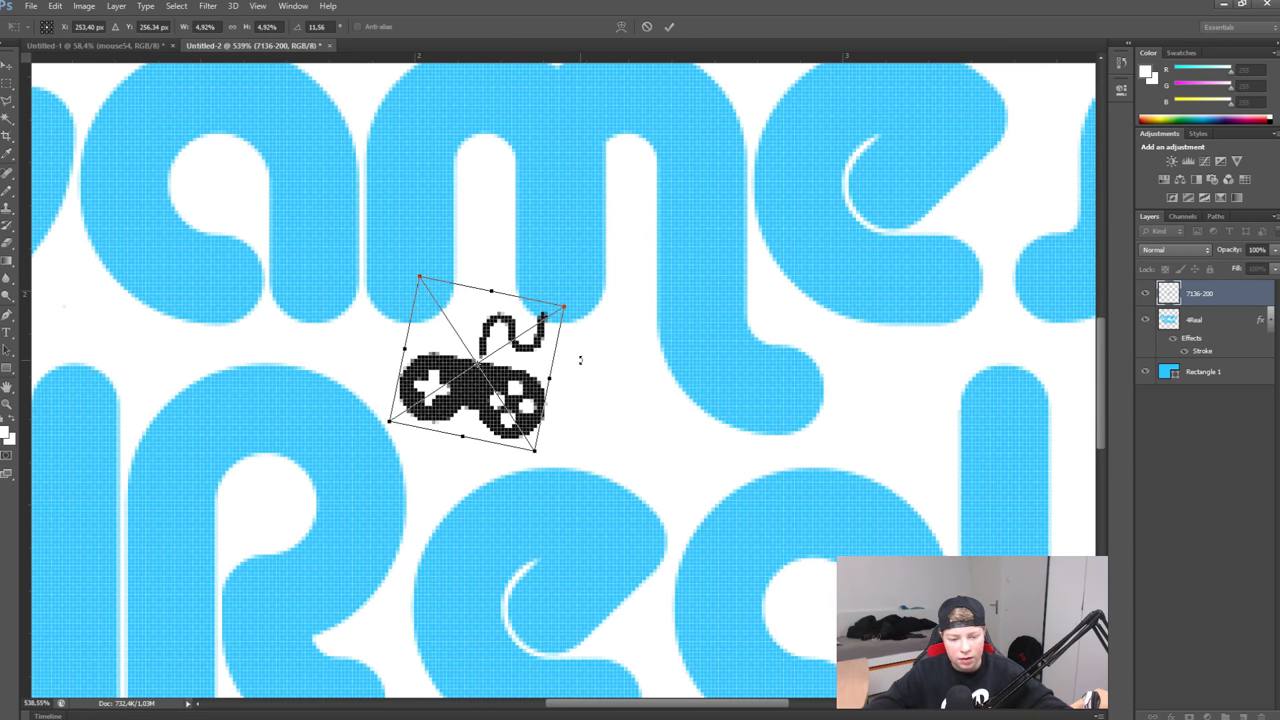
key(Escape)
scroll(573, 380, down, 3)
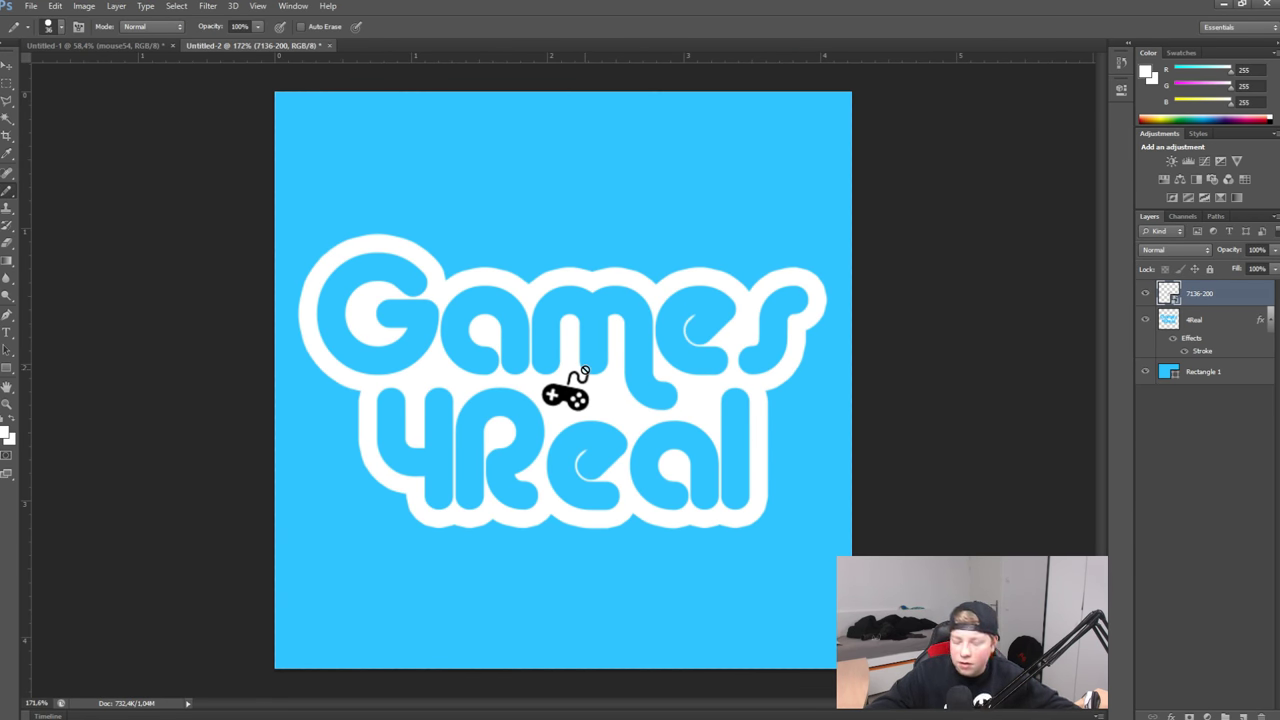
click(7, 66)
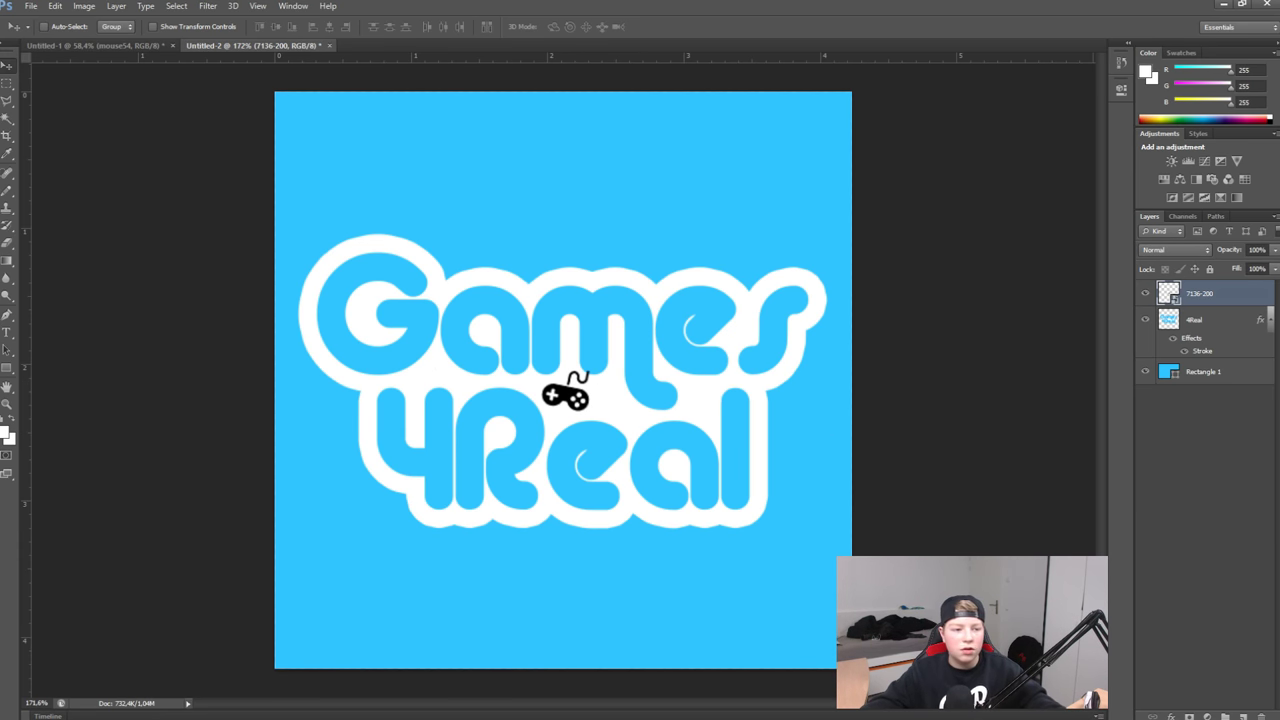
- Sample the canvas blue (R 49, G 197, B 255) with the Eyedropper as the foreground colour
click(7, 152)
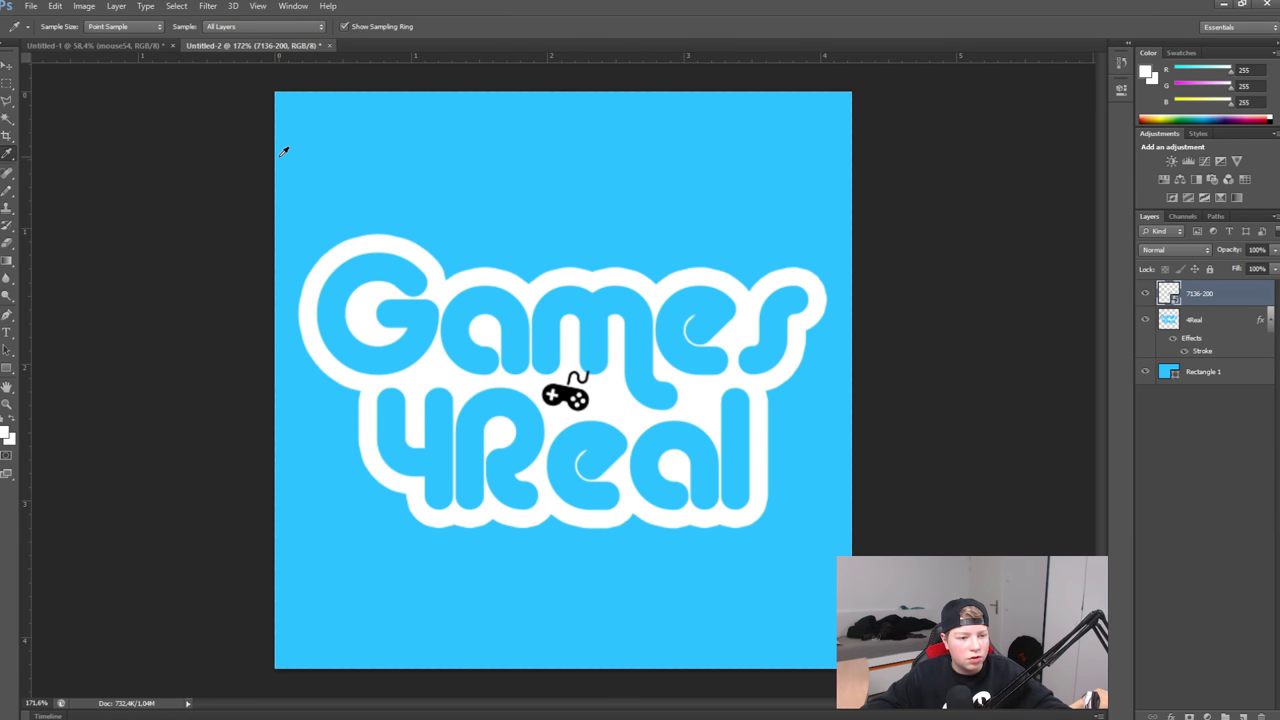
click(462, 151)
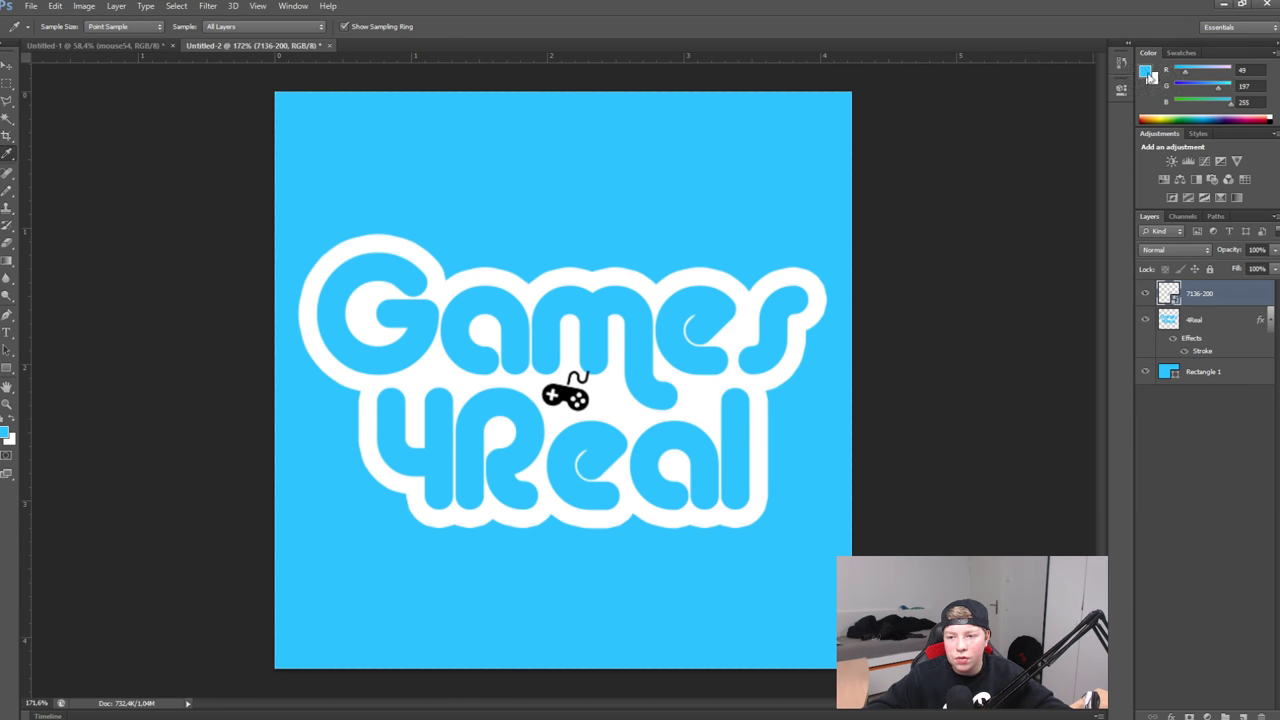
click(1147, 73)
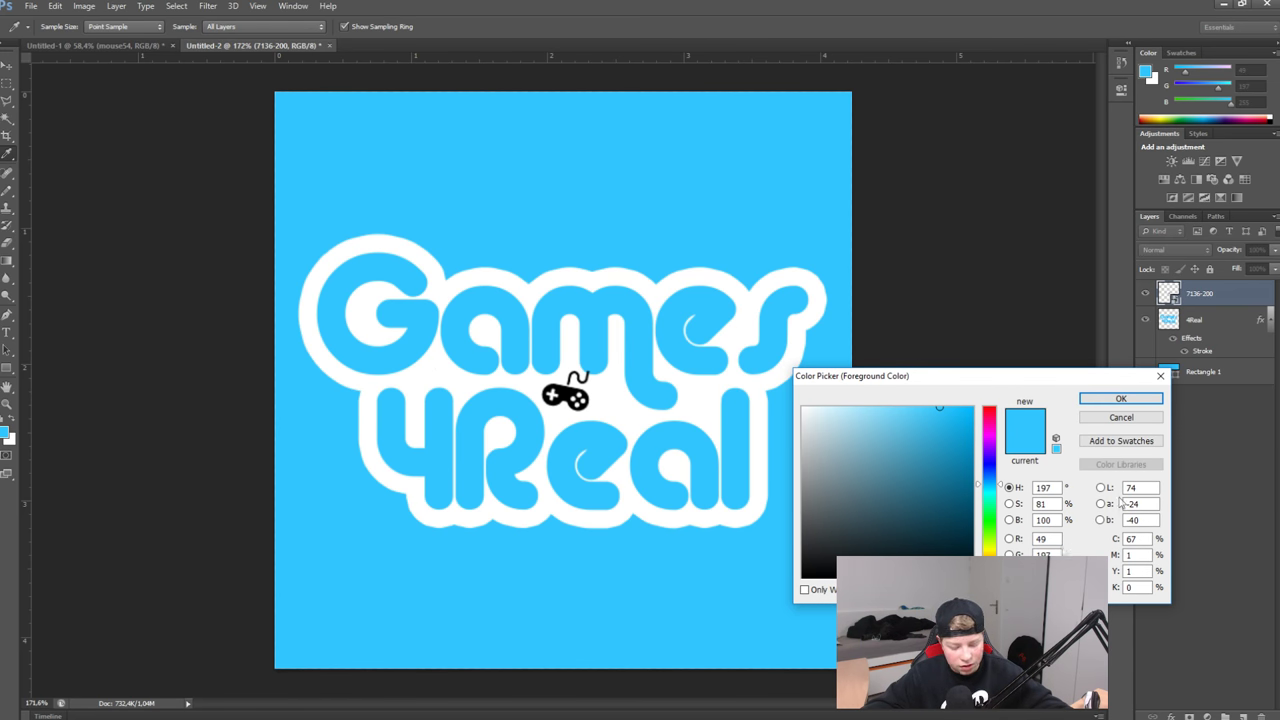
click(1121, 398)
- Add a Color Overlay in the canvas blue (R 49, G 197, B 255) to the 7136-200 controller layer
right_click(1236, 304)
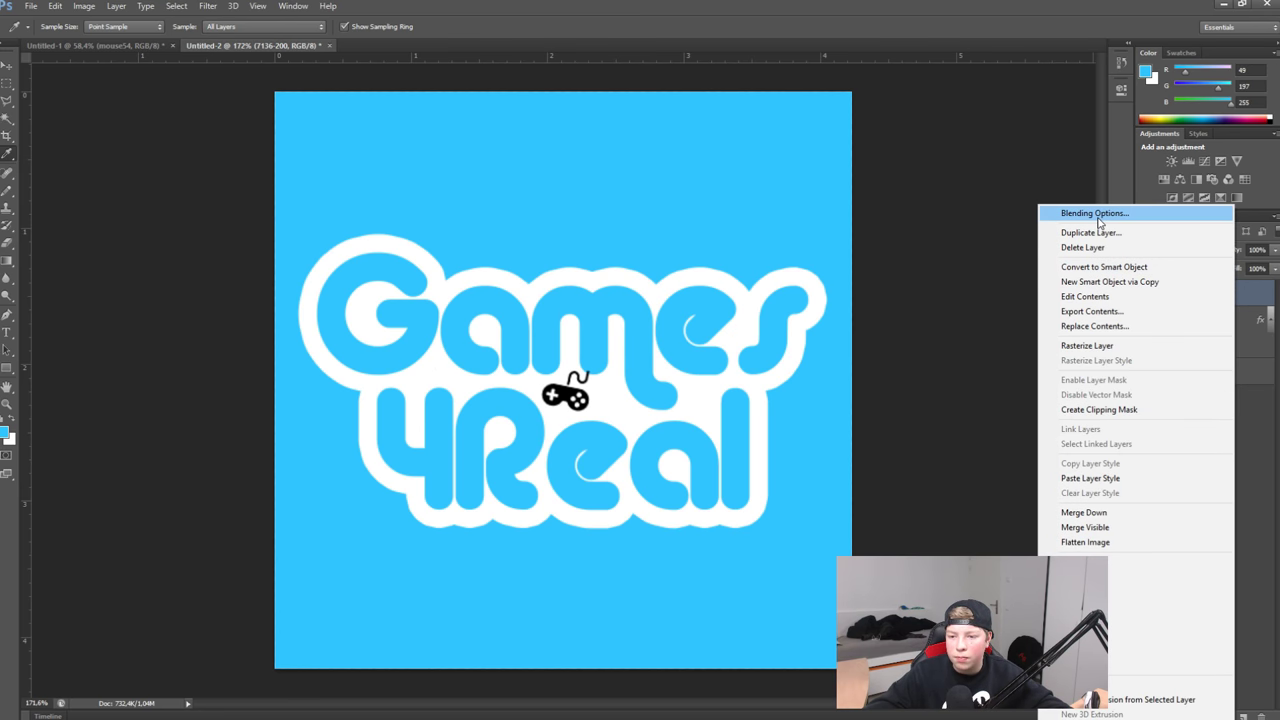
click(1096, 214)
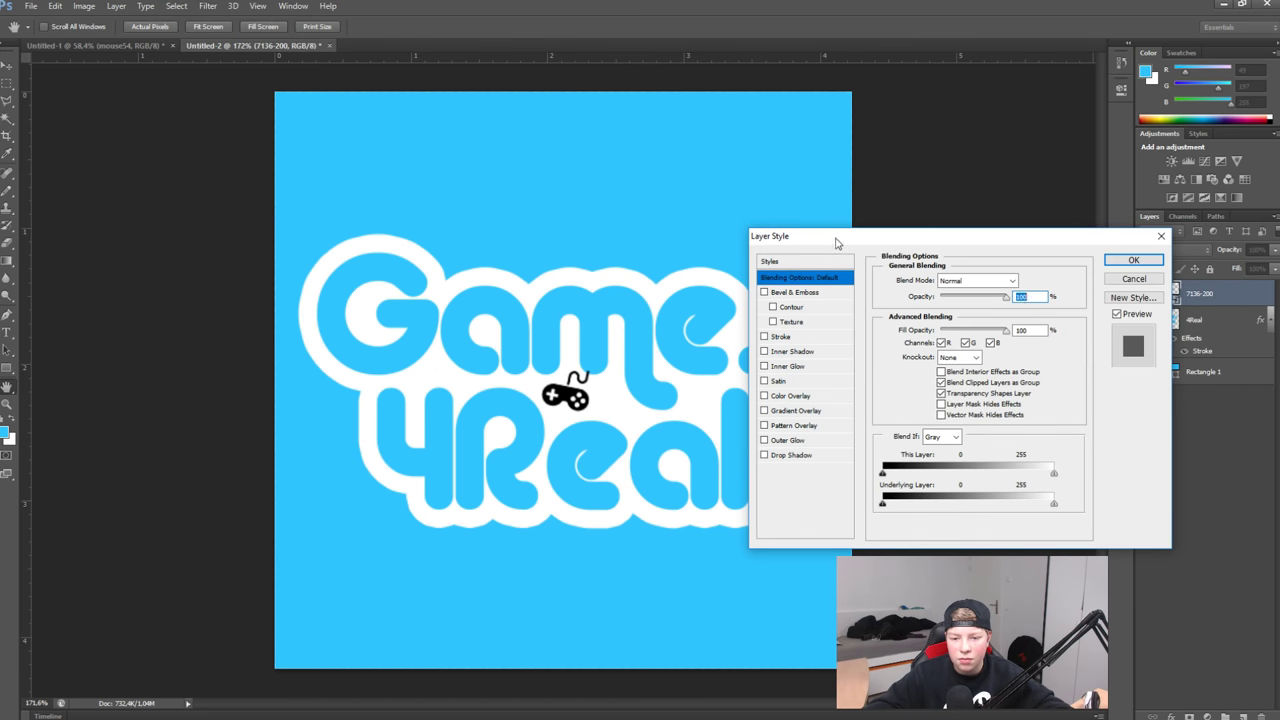
drag(838, 243, 852, 239)
click(779, 392)
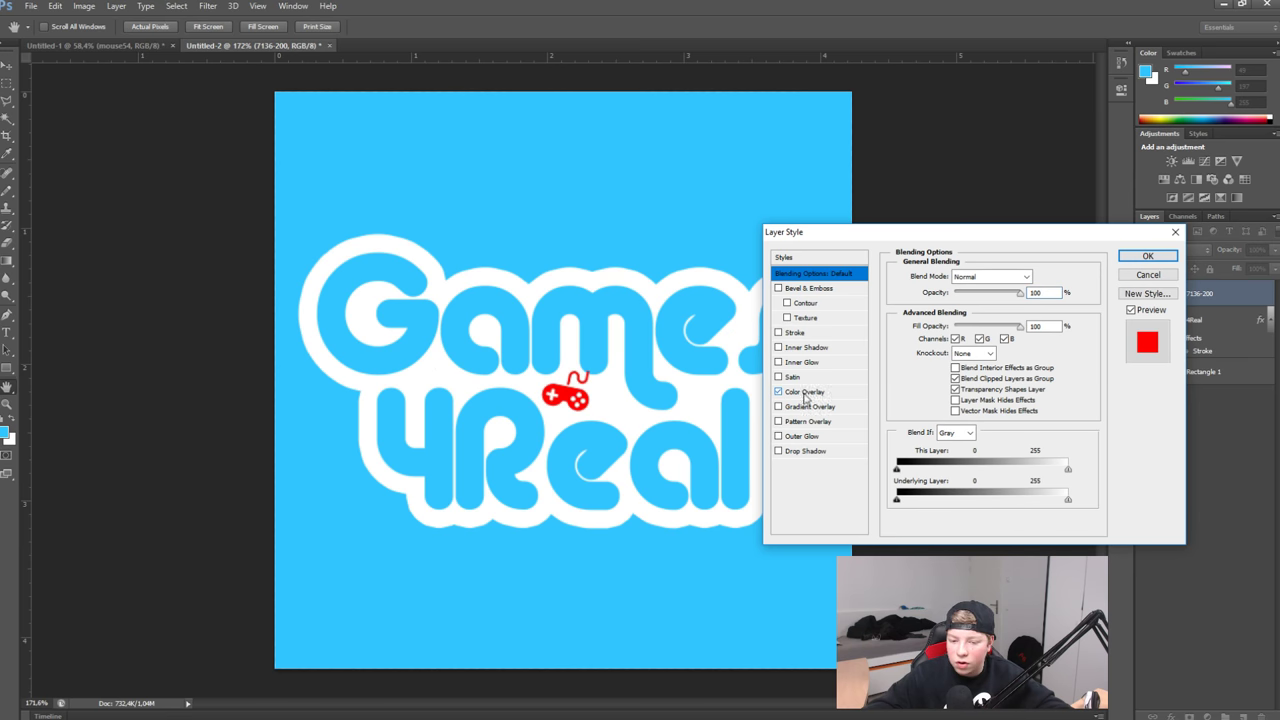
click(806, 392)
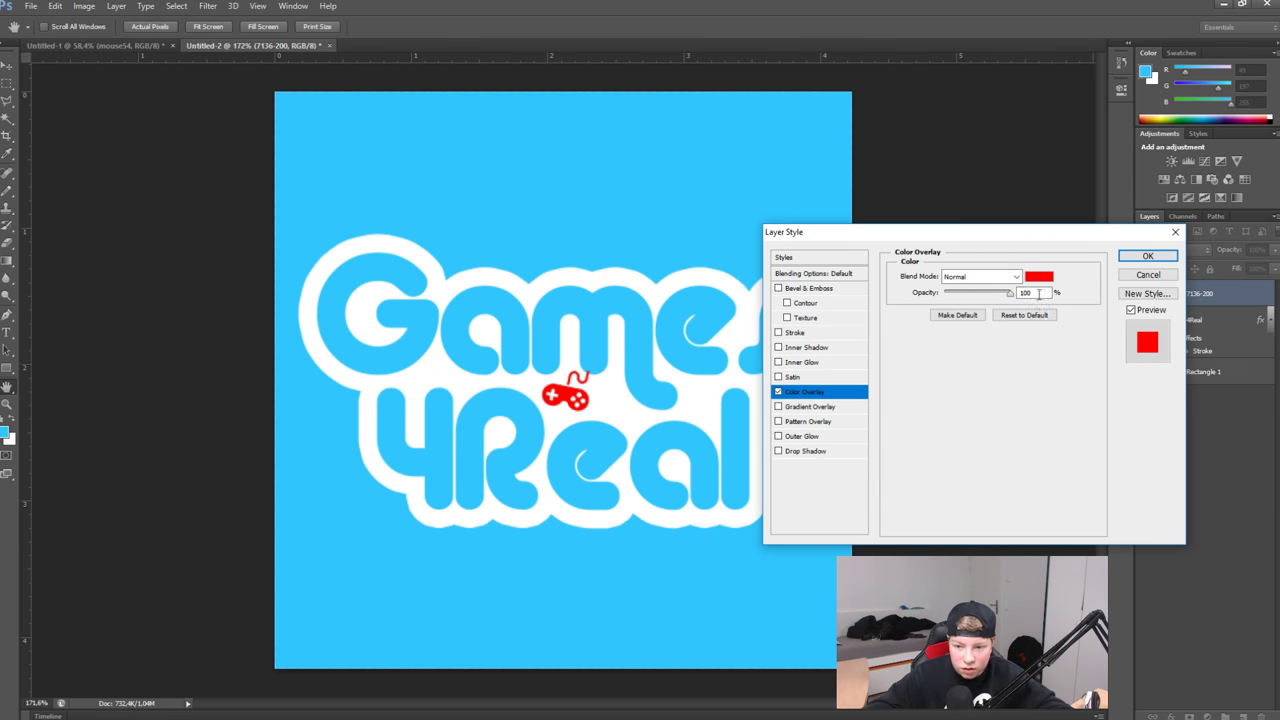
click(1038, 276)
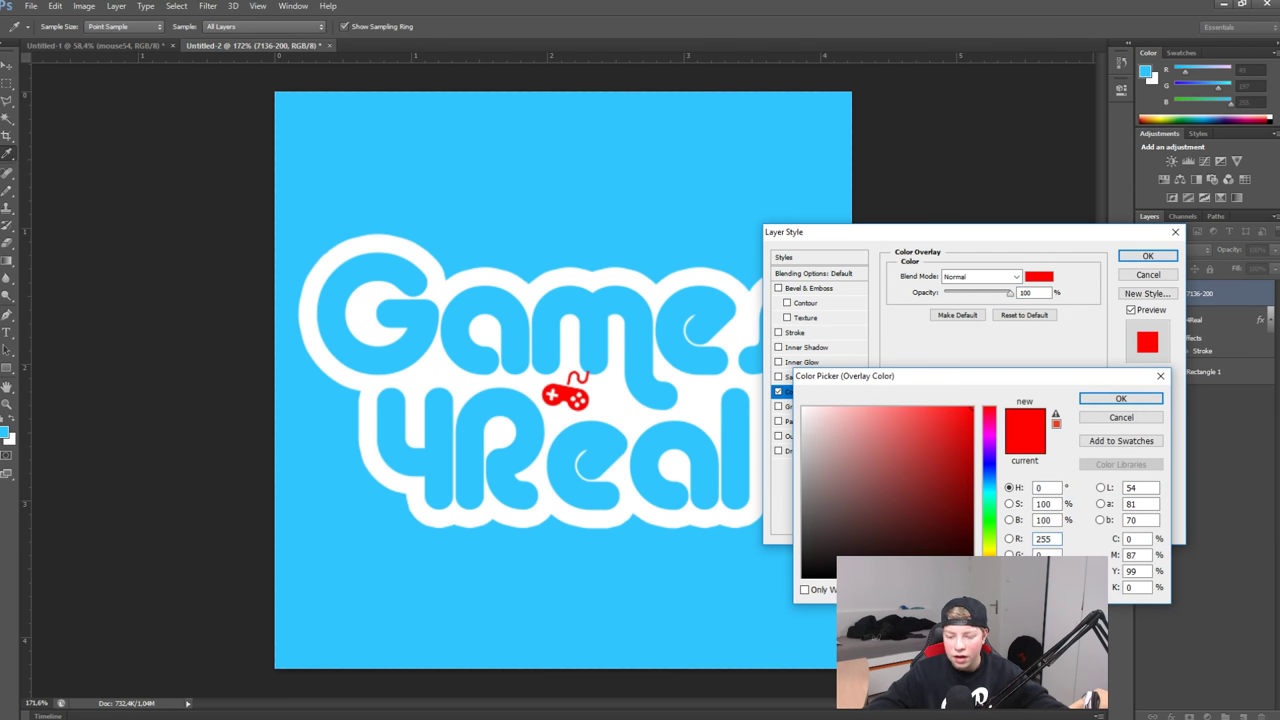
click(600, 600)
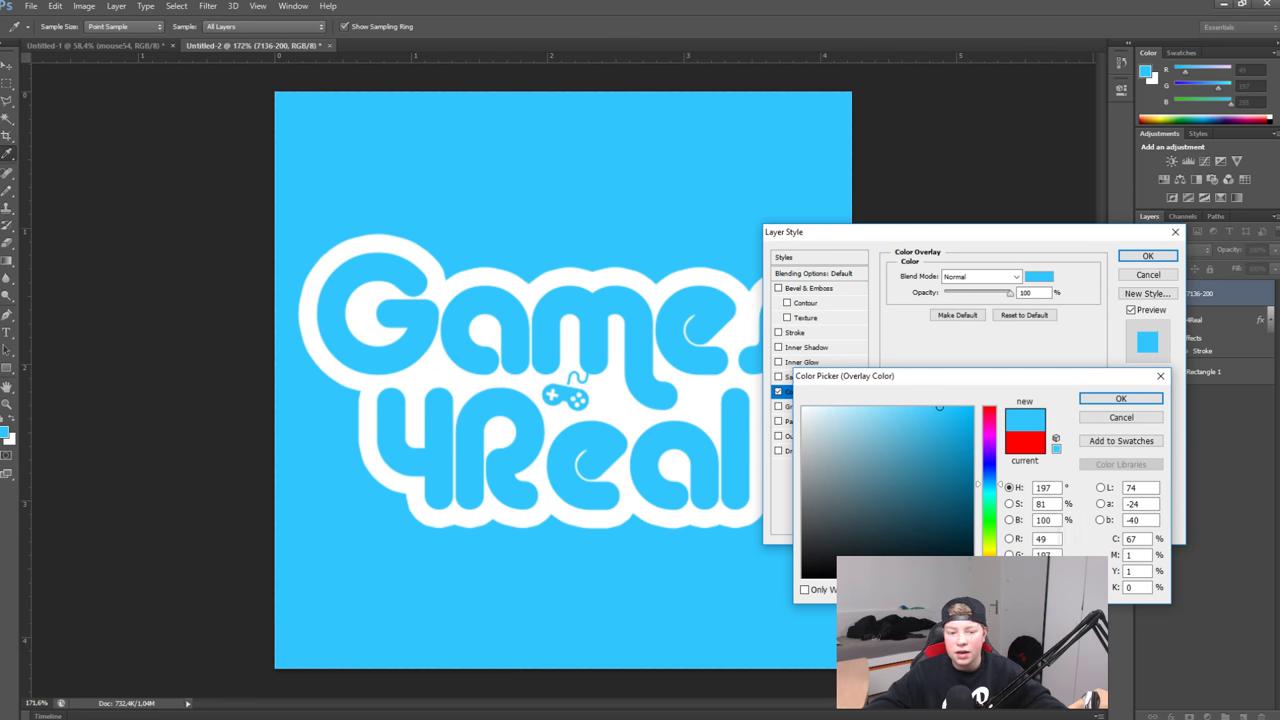
click(1121, 398)
click(1148, 256)
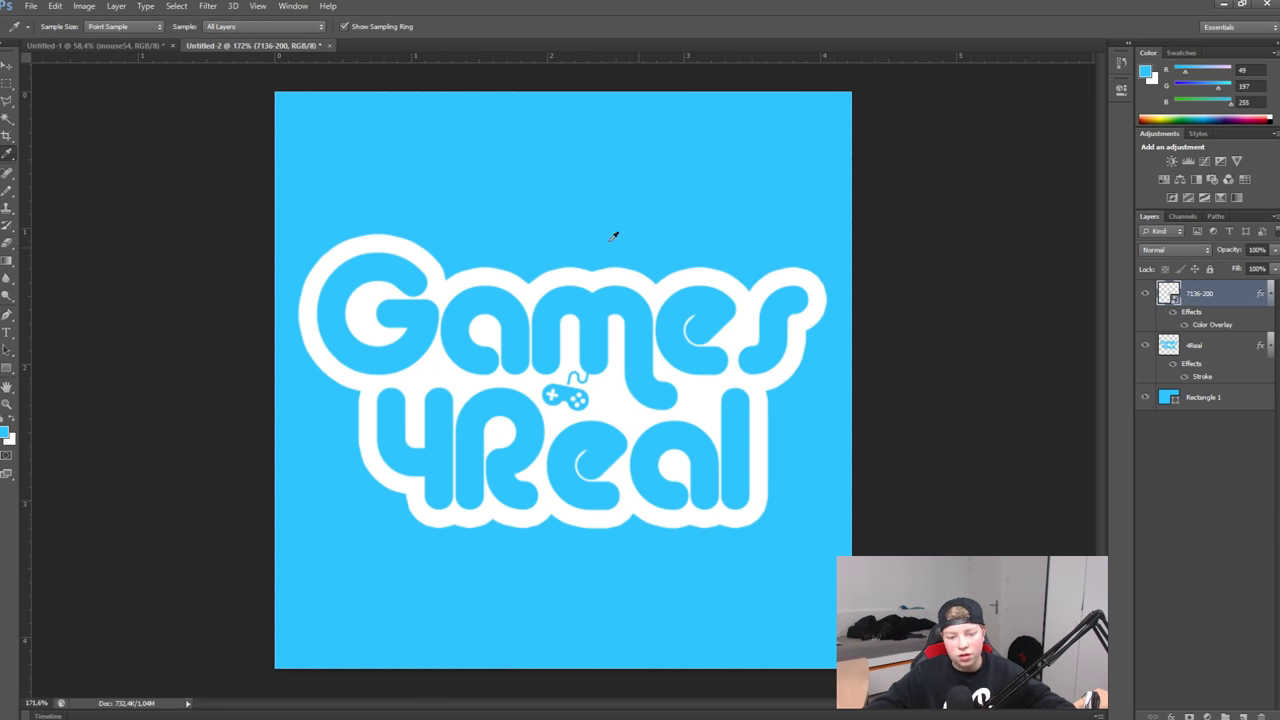
click(31, 6)
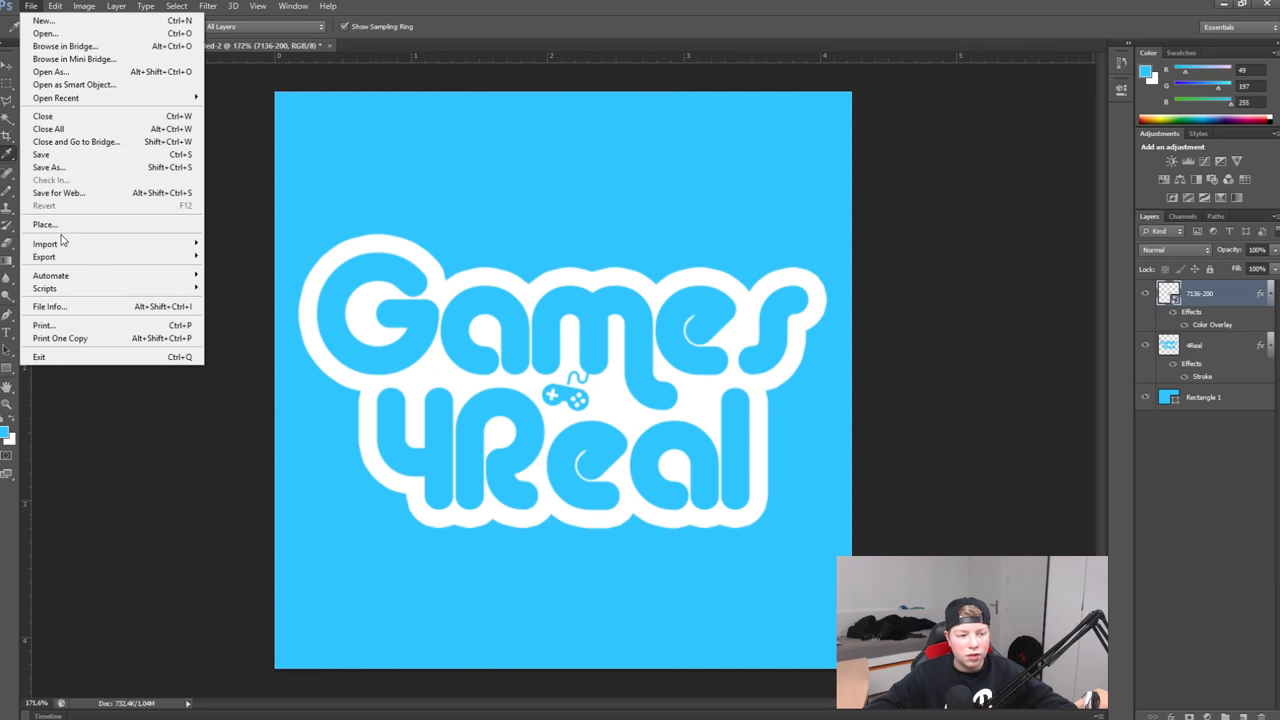
- Place the mouse54 image, shrunk to a small icon, beside the blue controller
click(90, 226)
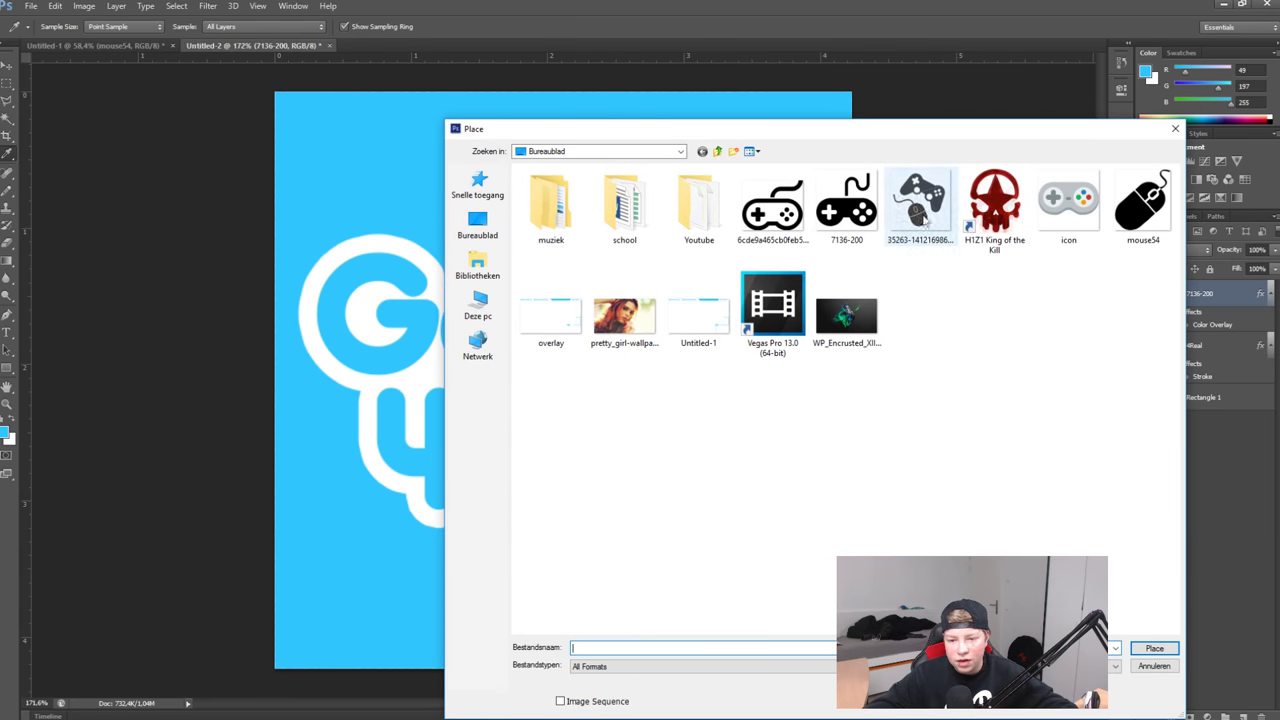
double_click(1140, 200)
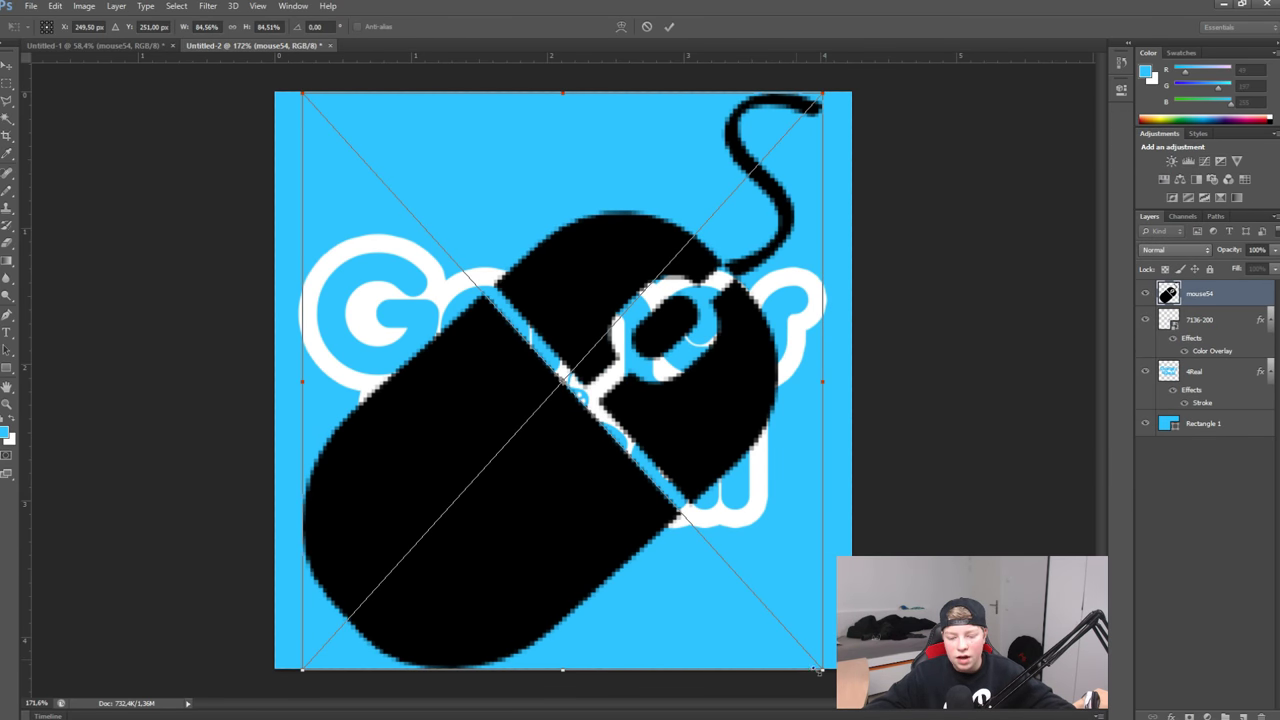
drag(810, 670, 333, 125)
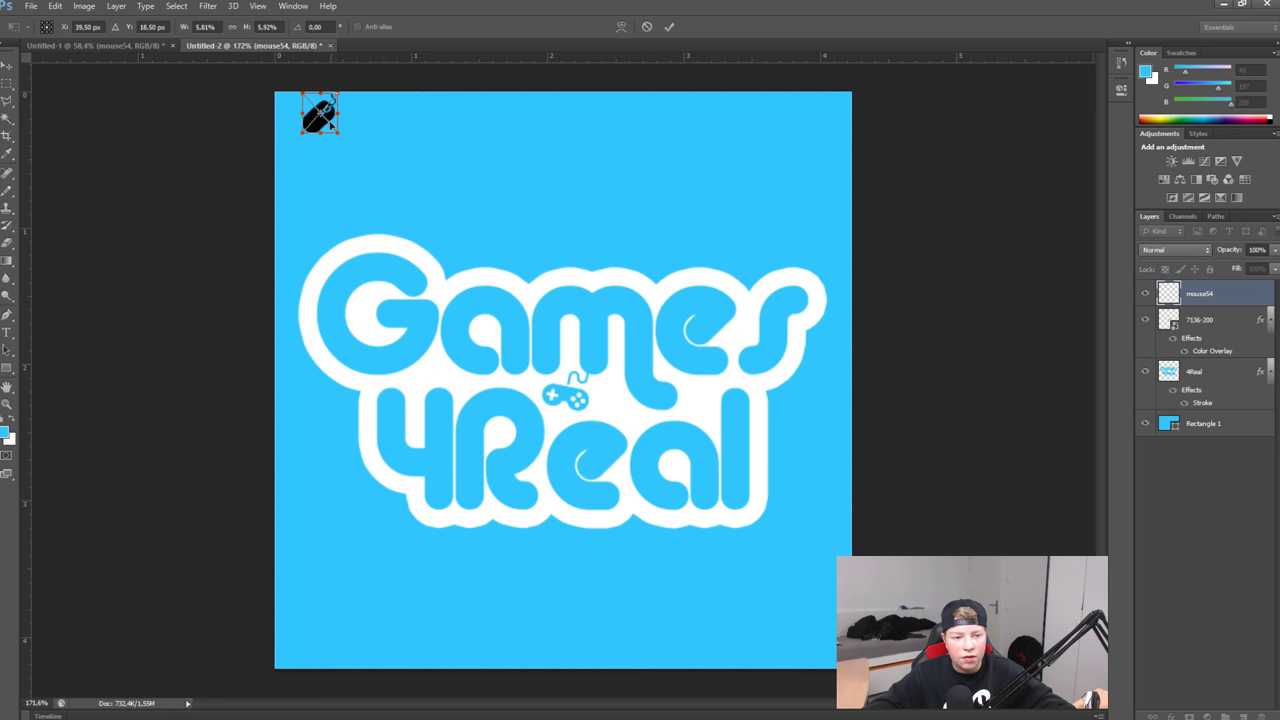
drag(333, 125, 621, 405)
scroll(649, 393, up, 5)
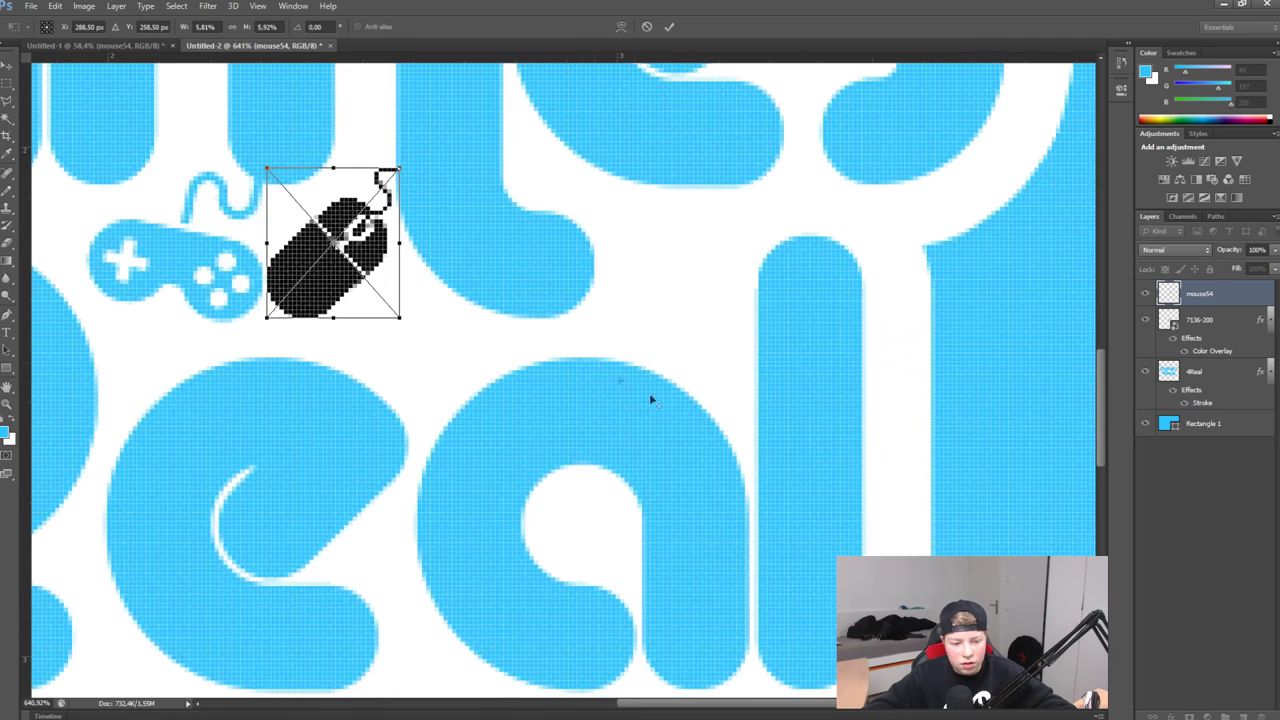
scroll(226, 178, up, 1)
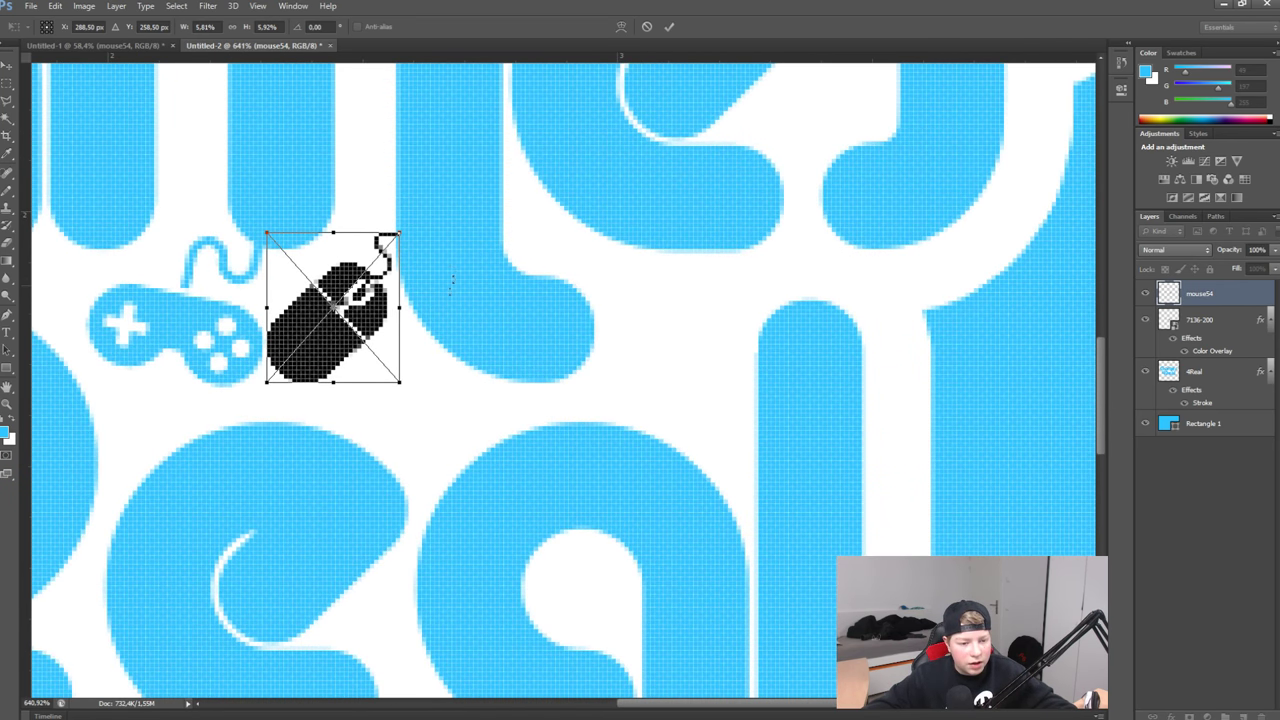
- Tilt the mouse icon, enlarge it slightly, and commit the transform
drag(452, 283, 375, 165)
mouse_move(376, 302)
mouse_down()
mouse_move(358, 310)
mouse_move(421, 277)
mouse_up()
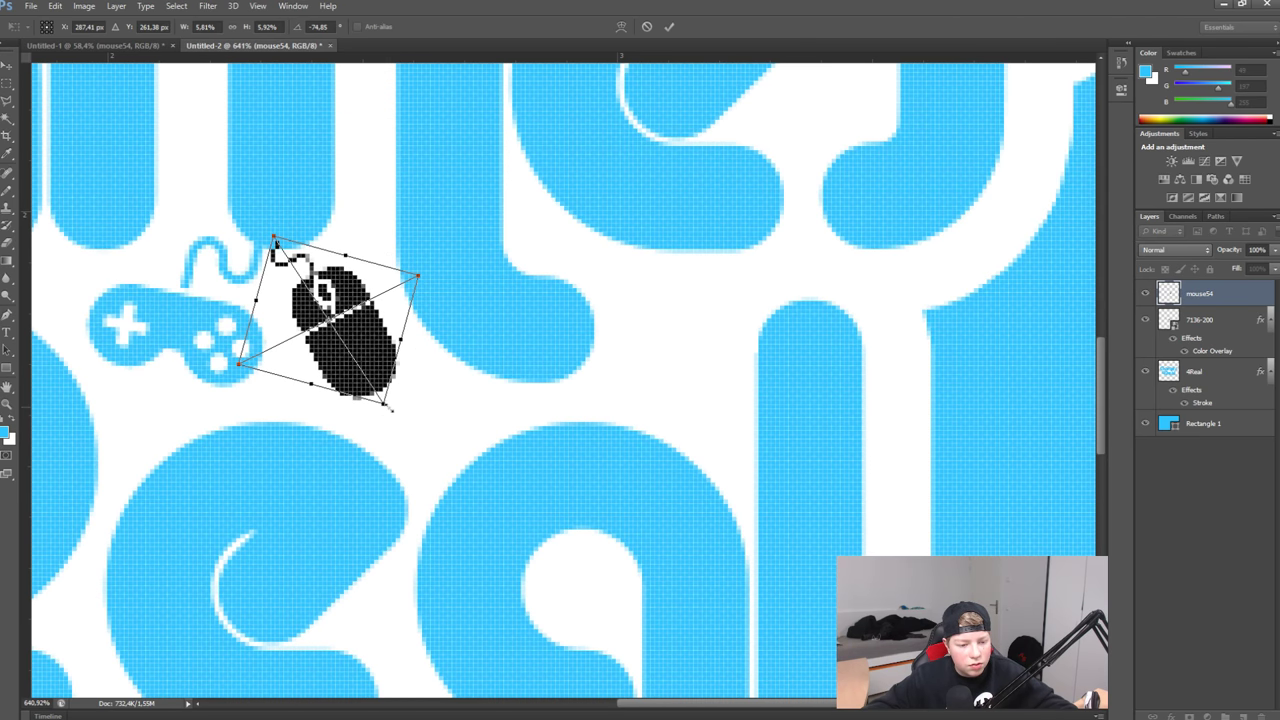
drag(366, 406, 387, 410)
key(Return)
key(i)
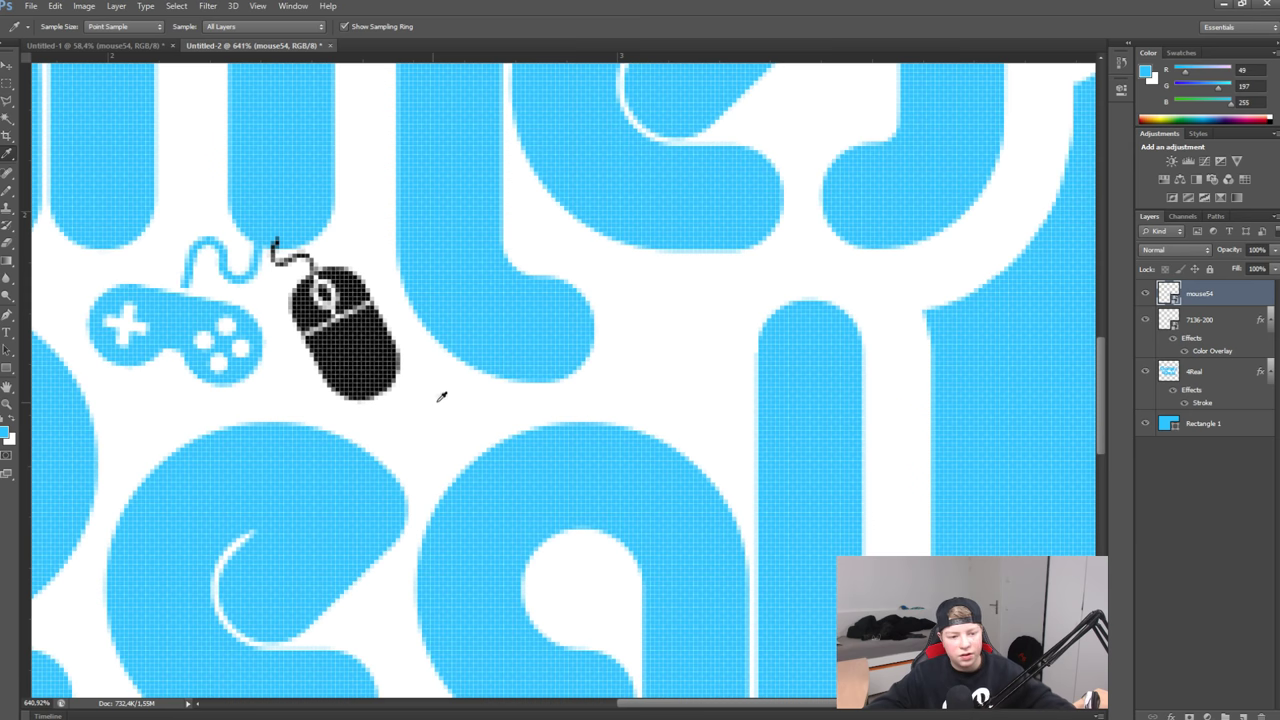
scroll(387, 400, down, 4)
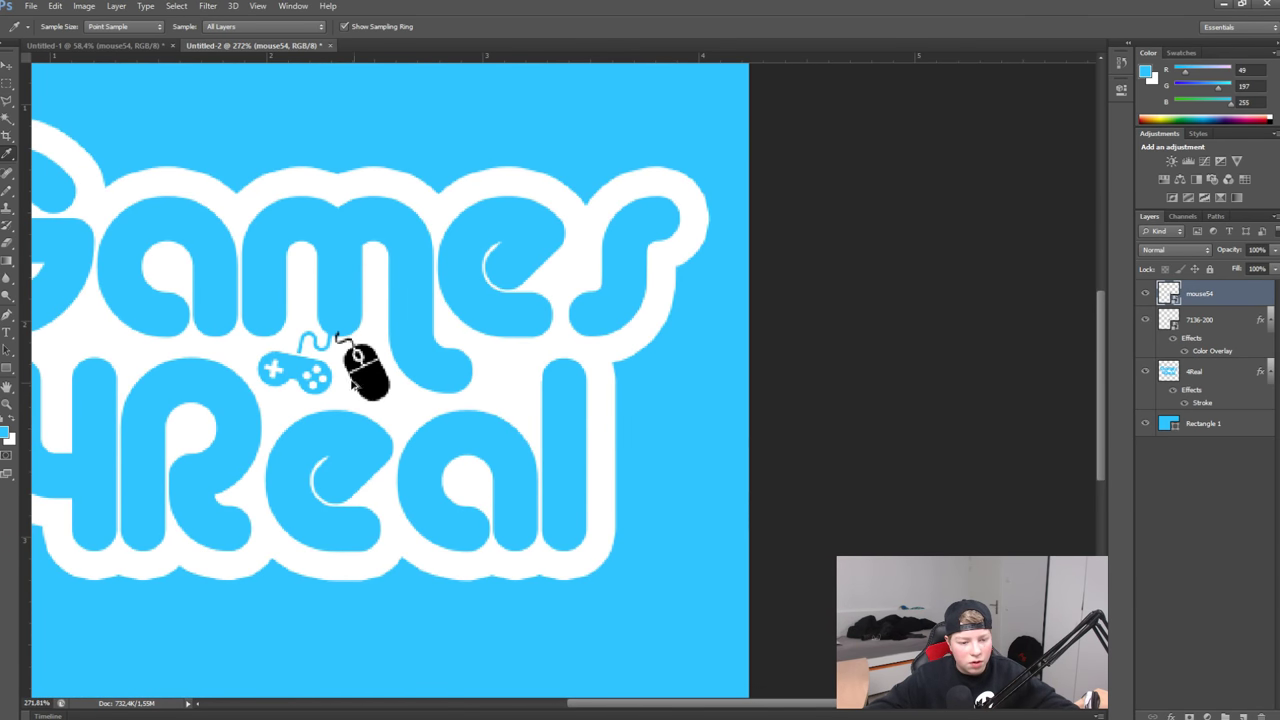
scroll(291, 347, down, 2)
scroll(596, 447, up, 2)
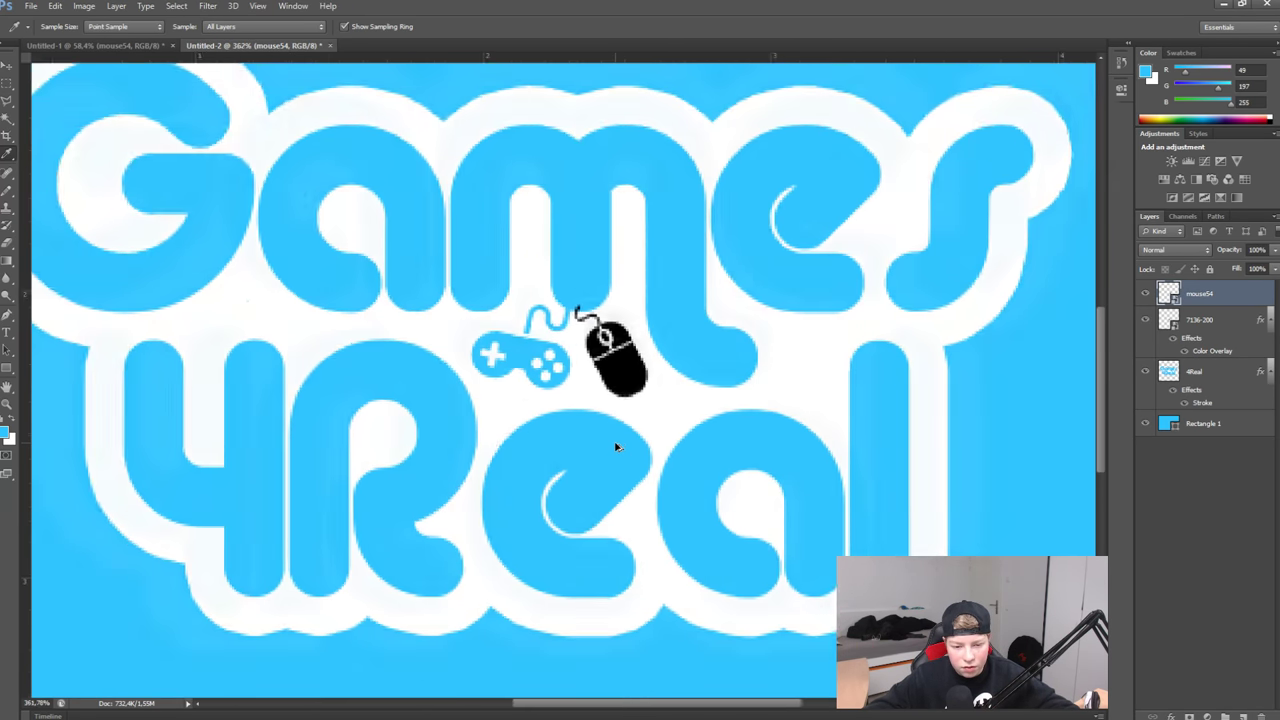
scroll(614, 449, up, 1)
- Give the mouse54 layer a Color Overlay using the canvas's light blue
right_click(1247, 297)
click(1090, 209)
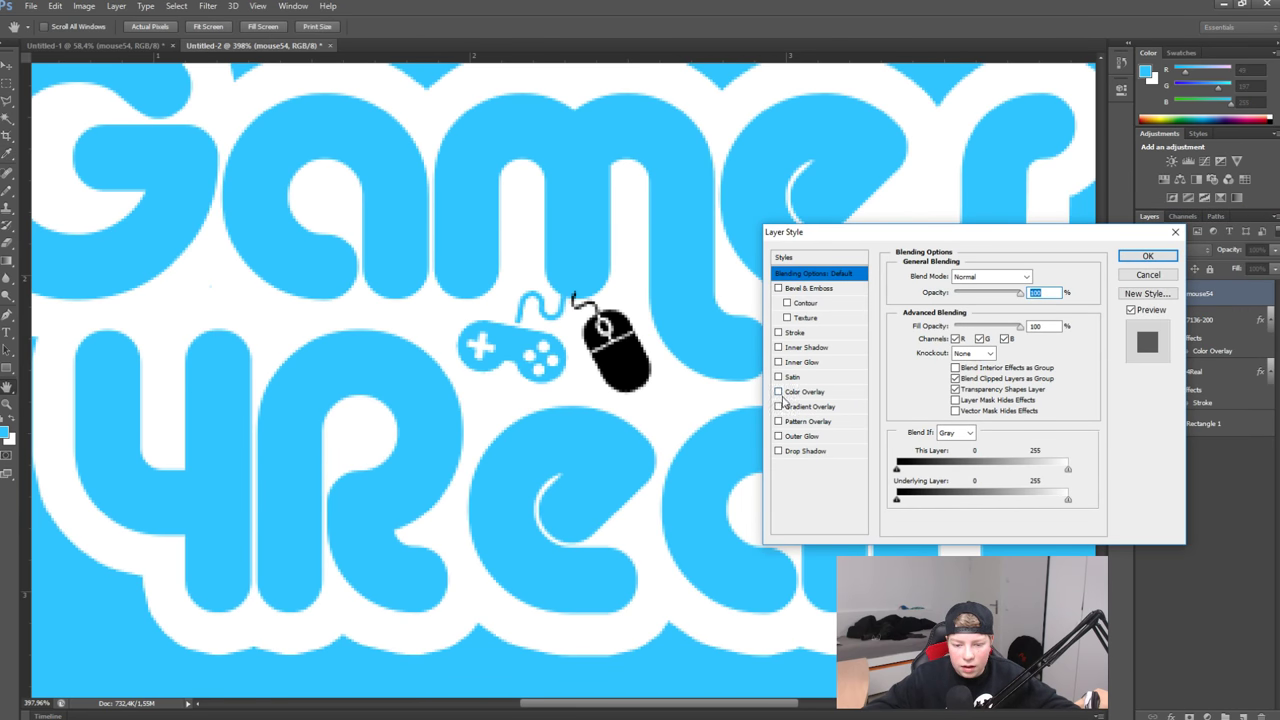
click(778, 391)
click(805, 391)
click(1038, 276)
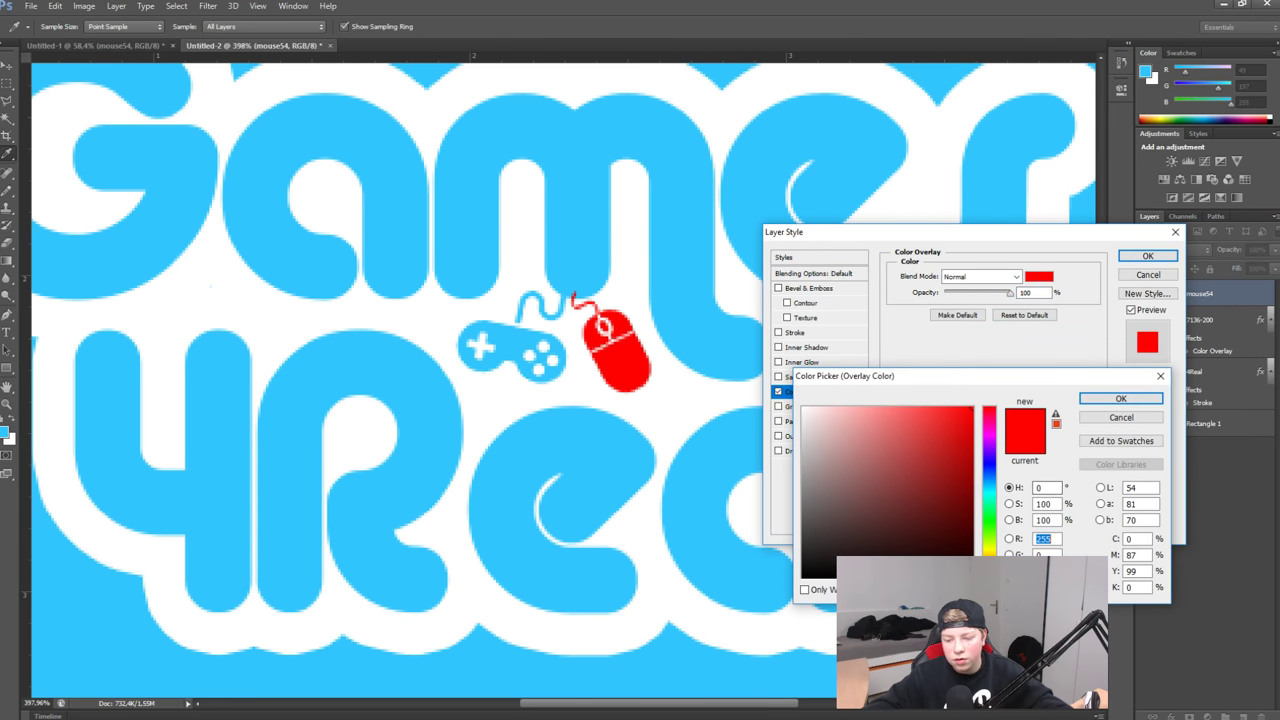
click(700, 330)
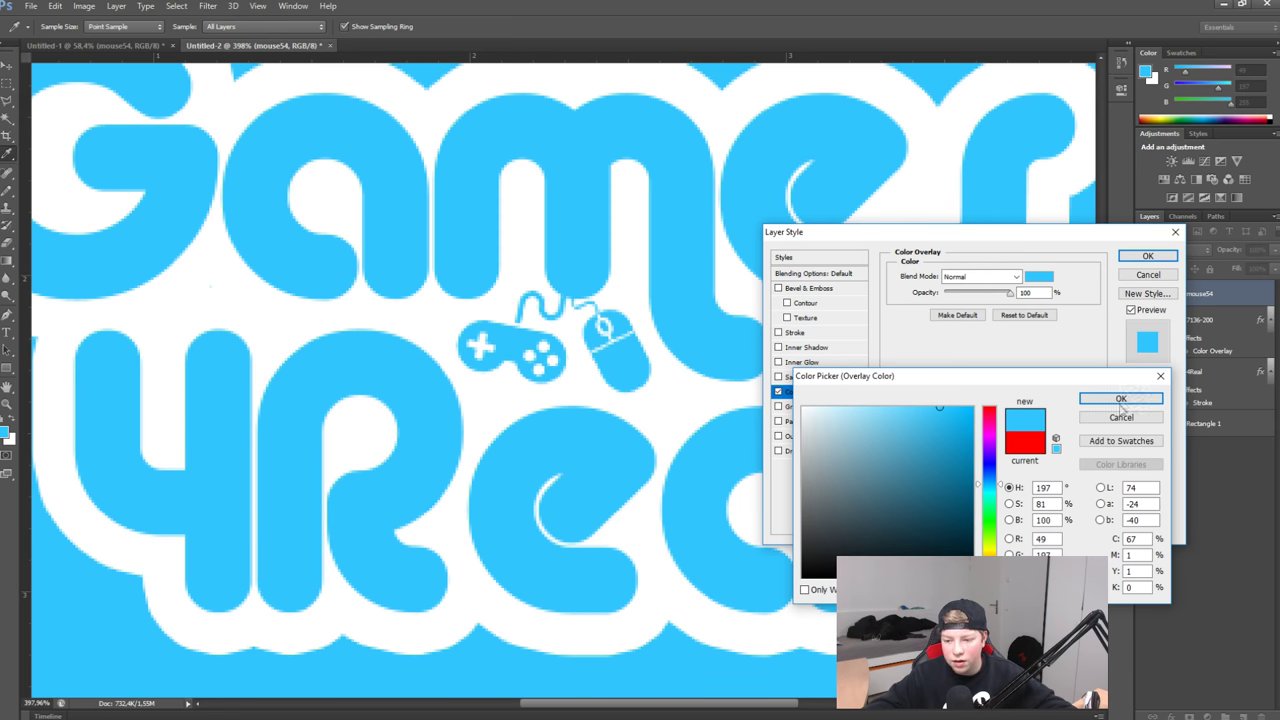
click(1121, 399)
click(1146, 256)
scroll(826, 399, down, 5)
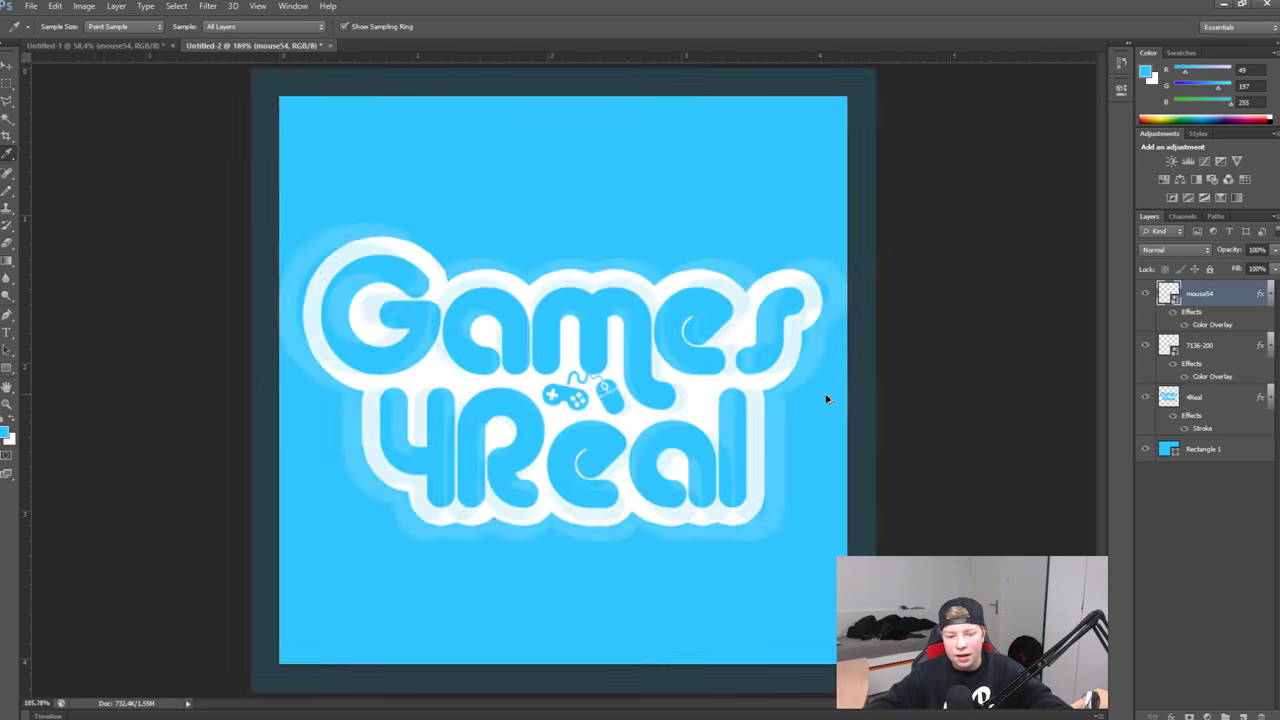
scroll(826, 399, down, 3)
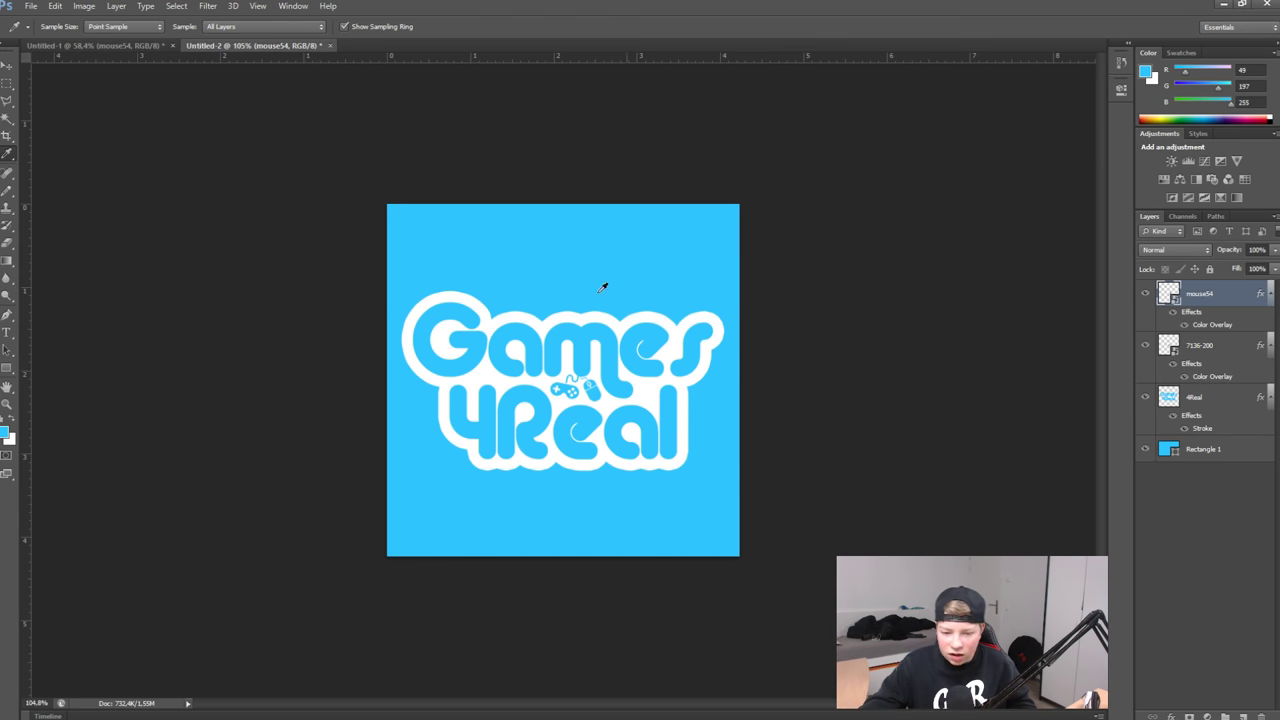
click(7, 65)
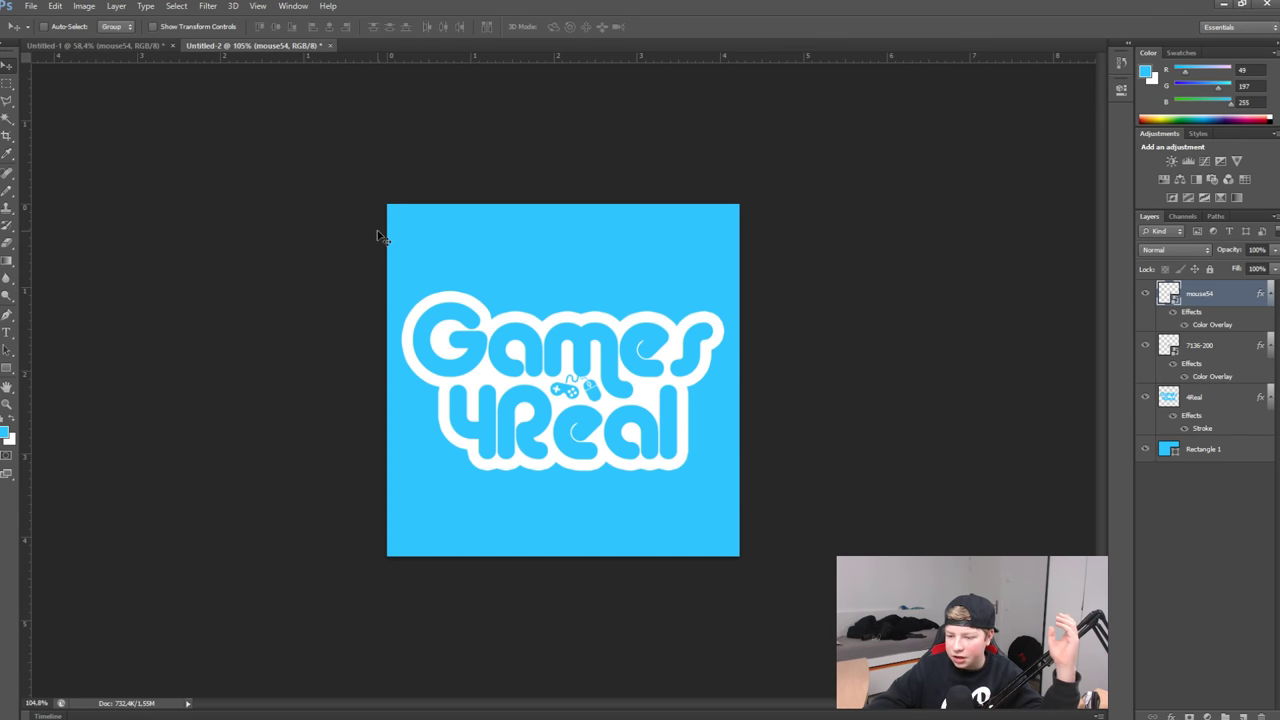